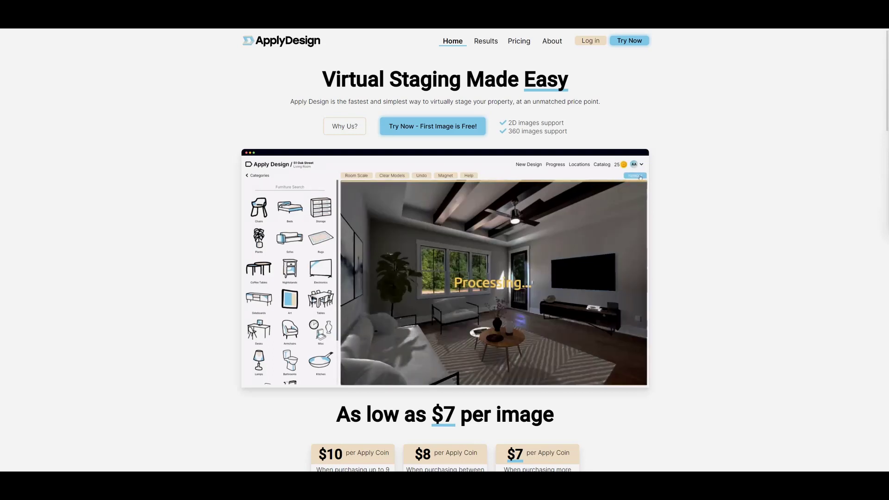
Step: Review the Apply Coin pricing and the supported image types on the home page
{"action": "scroll", "coordinate": [445, 250], "scroll_direction": "down", "scroll_amount": 2}
{"action": "scroll", "coordinate": [444, 250], "scroll_direction": "down", "scroll_amount": 2}
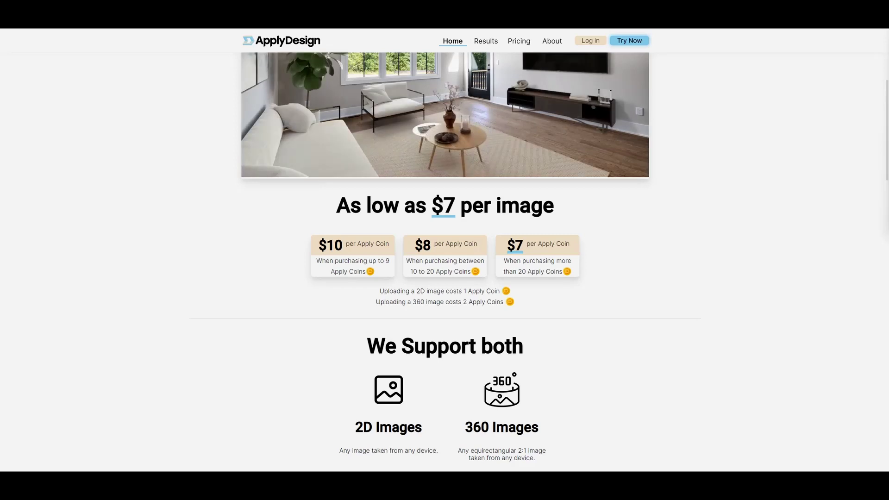
{"action": "scroll", "coordinate": [445, 259], "scroll_direction": "up", "scroll_amount": 5}
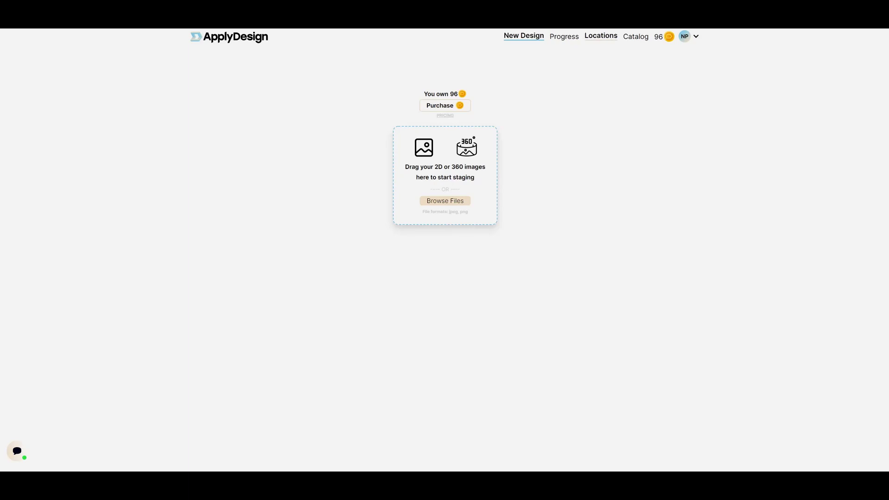
Step: Open the Still Shot image from the Empty Flat Example location for editing
{"action": "left_click", "coordinate": [601, 36]}
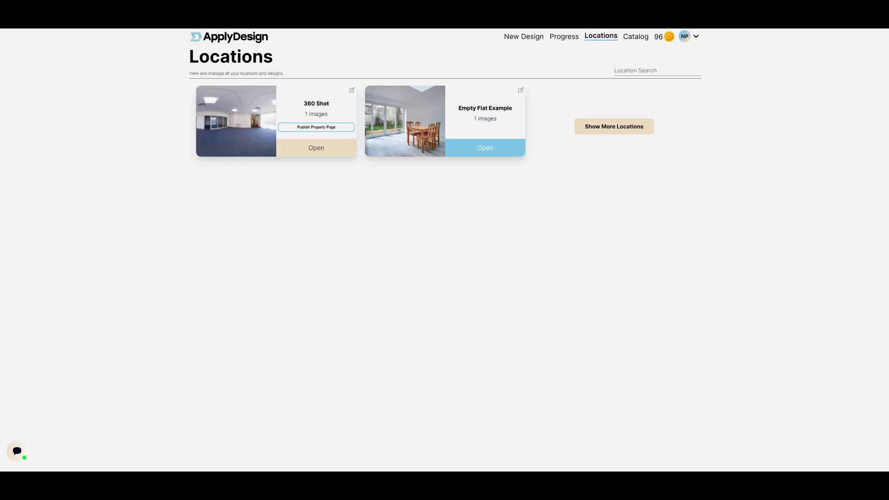
{"action": "left_click", "coordinate": [485, 148]}
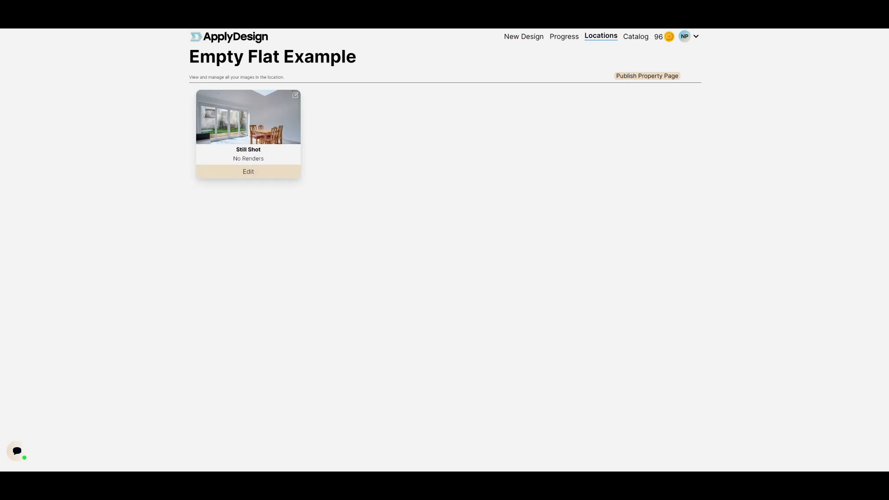
{"action": "left_click", "coordinate": [249, 171]}
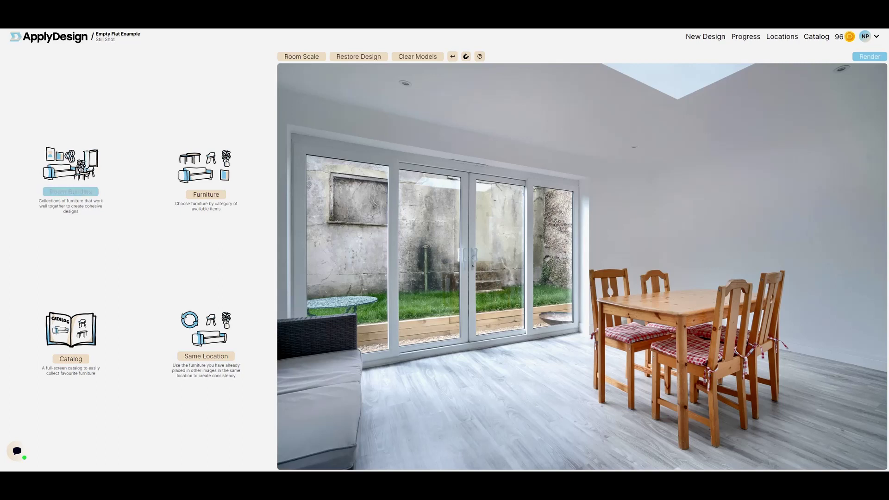
Step: Browse the dining room bundles, view the furniture in the Dorluf Kitchen set, and return to the main furnishing options
{"action": "left_click", "coordinate": [71, 191]}
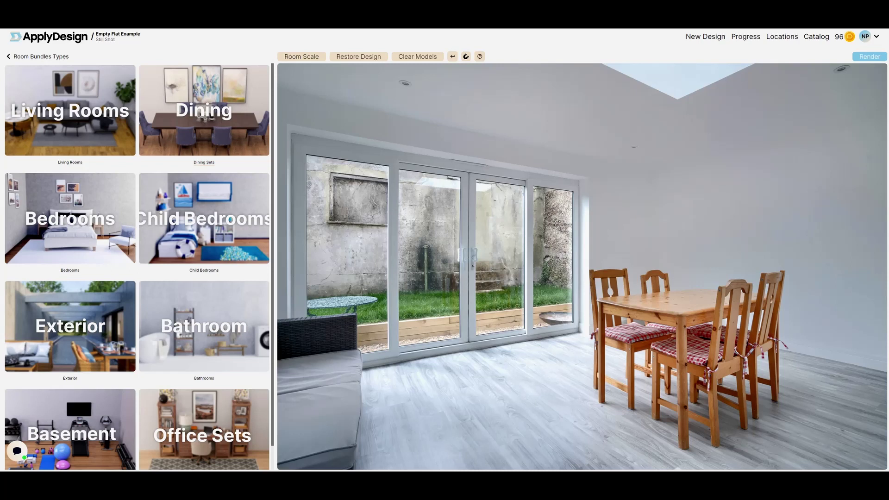
{"action": "left_click", "coordinate": [204, 110]}
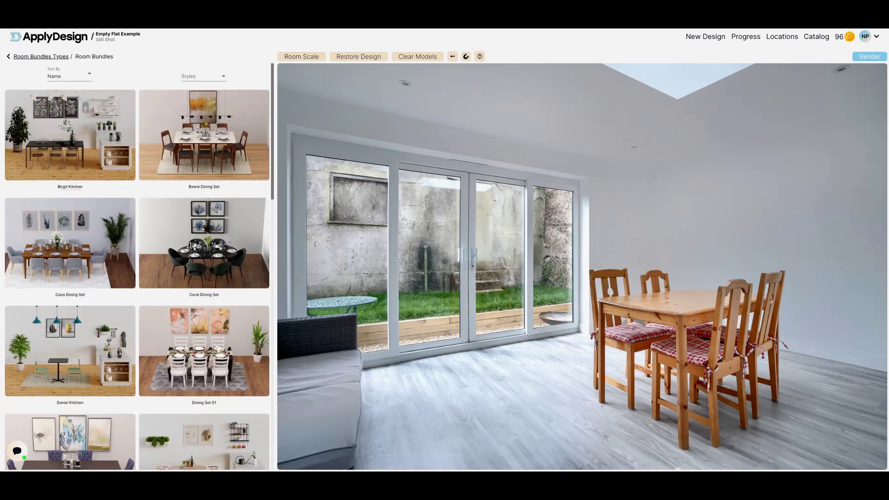
{"action": "scroll", "coordinate": [136, 266], "scroll_direction": "down", "scroll_amount": 8}
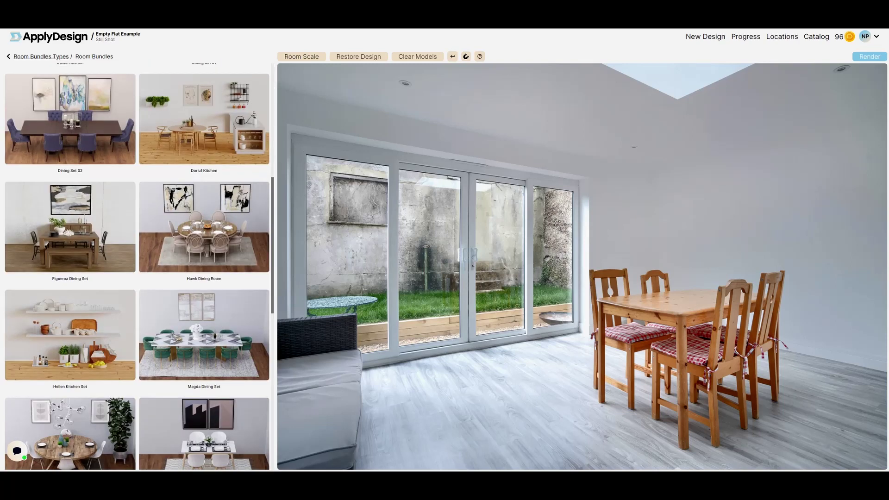
{"action": "left_click", "coordinate": [204, 110]}
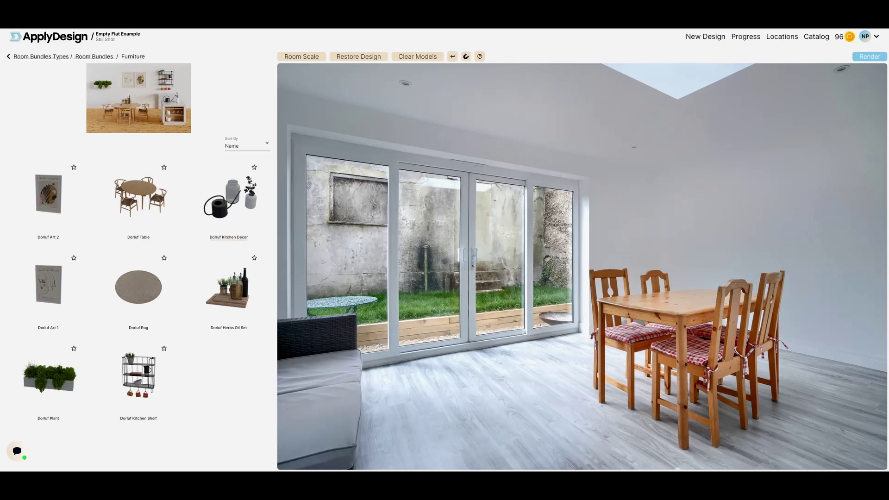
{"action": "left_click", "coordinate": [41, 56]}
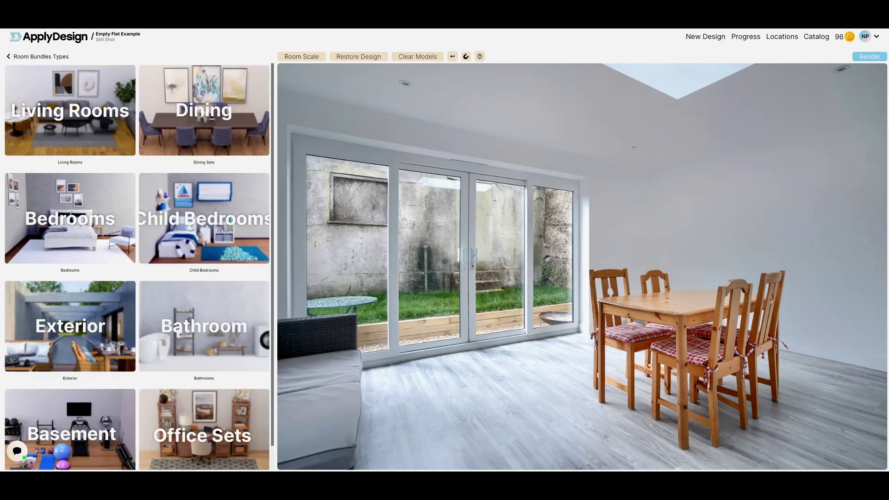
{"action": "left_click", "coordinate": [8, 56]}
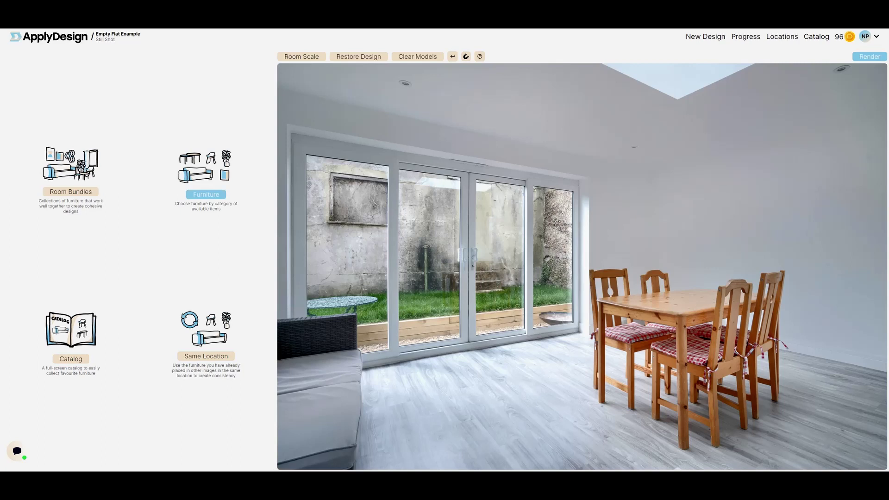
Step: Find Ludwig Rug 1 among the rugs in the furniture catalogue and add it to the room
{"action": "left_click", "coordinate": [206, 195]}
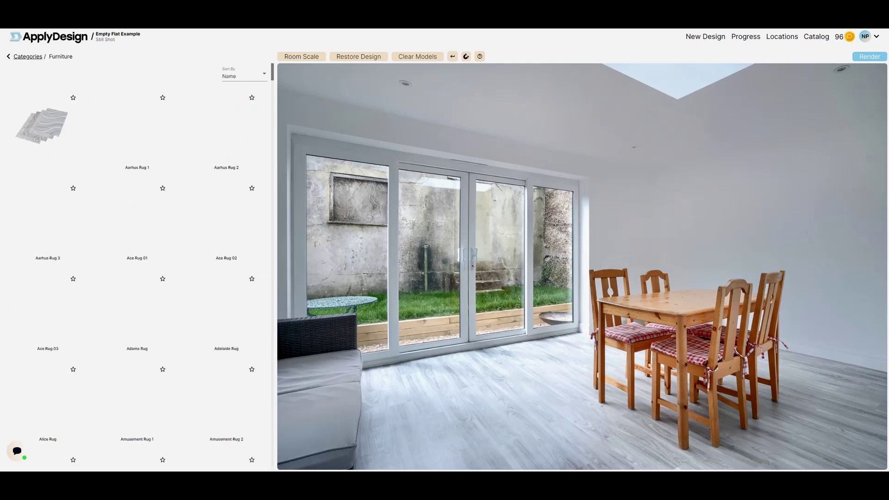
{"action": "scroll", "coordinate": [139, 269], "scroll_direction": "down", "scroll_amount": 10}
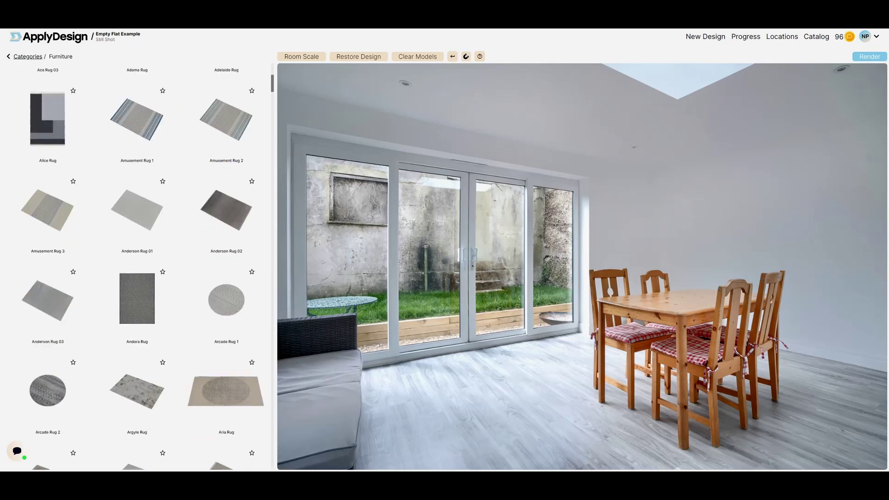
{"action": "scroll", "coordinate": [139, 269], "scroll_direction": "down", "scroll_amount": 8}
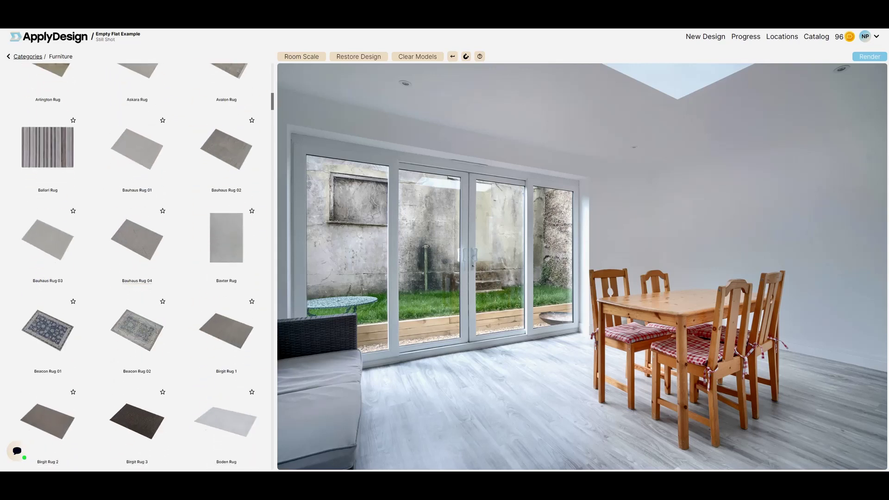
{"action": "scroll", "coordinate": [139, 269], "scroll_direction": "down", "scroll_amount": 10}
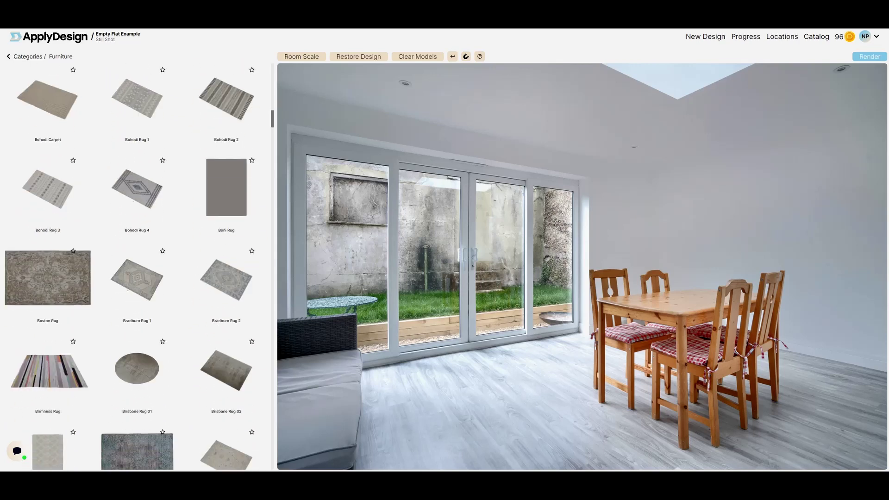
{"action": "scroll", "coordinate": [139, 269], "scroll_direction": "down", "scroll_amount": 12}
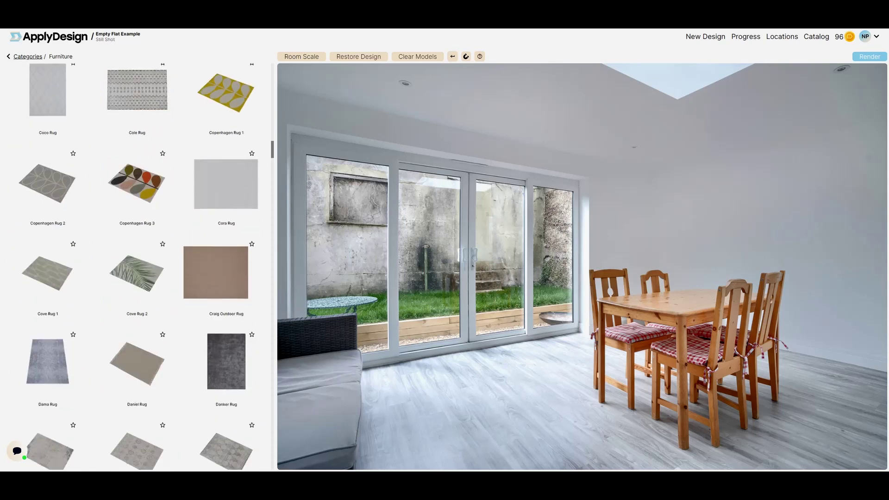
{"action": "scroll", "coordinate": [139, 269], "scroll_direction": "down", "scroll_amount": 12}
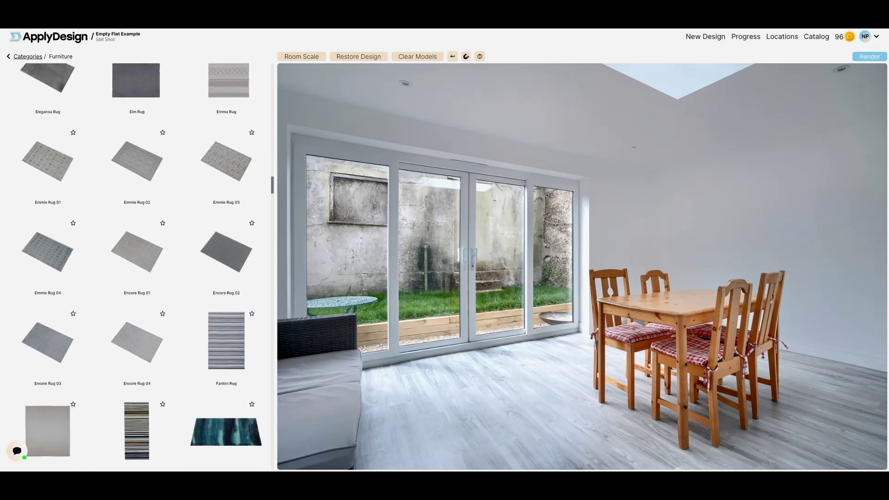
{"action": "scroll", "coordinate": [139, 268], "scroll_direction": "down", "scroll_amount": 10}
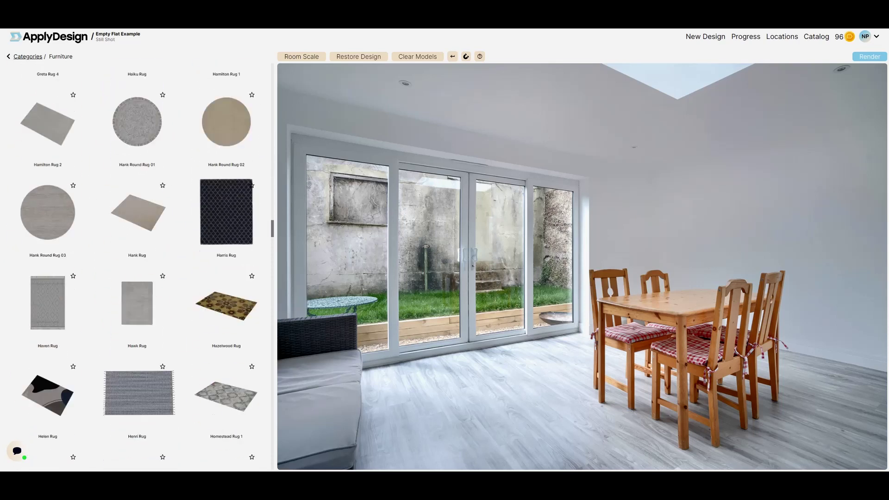
{"action": "scroll", "coordinate": [139, 269], "scroll_direction": "up", "scroll_amount": 5}
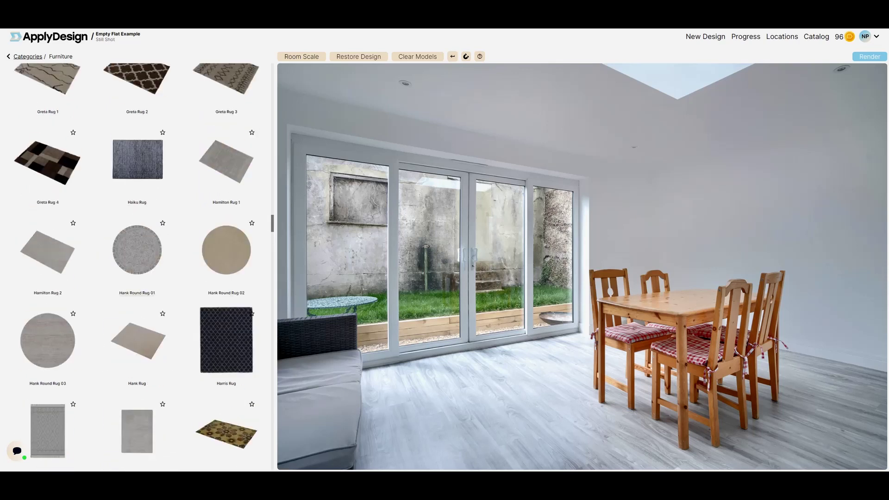
{"action": "scroll", "coordinate": [139, 269], "scroll_direction": "down", "scroll_amount": 5}
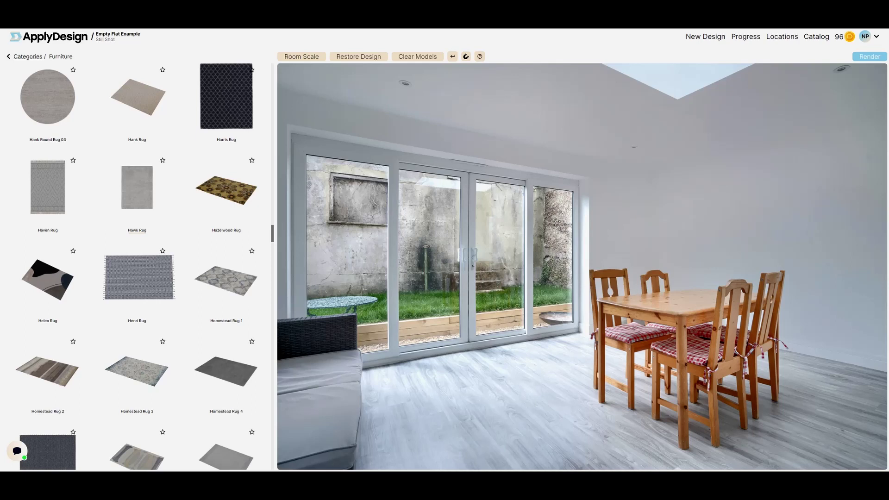
{"action": "scroll", "coordinate": [139, 269], "scroll_direction": "down", "scroll_amount": 4}
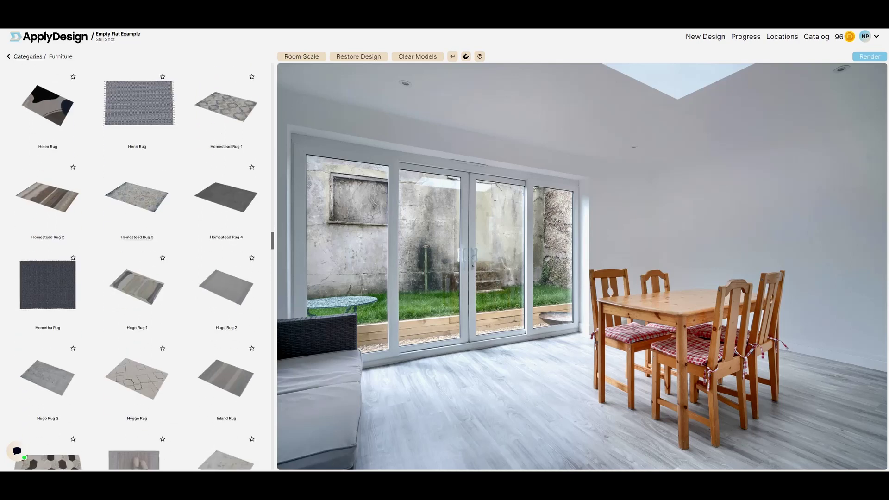
{"action": "scroll", "coordinate": [139, 269], "scroll_direction": "down", "scroll_amount": 10}
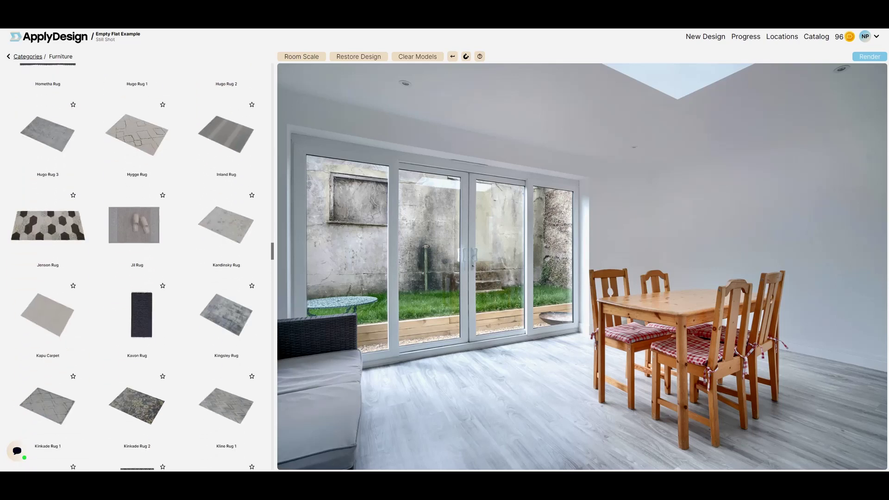
{"action": "scroll", "coordinate": [132, 273], "scroll_direction": "down", "scroll_amount": 1}
{"action": "scroll", "coordinate": [132, 273], "scroll_direction": "down", "scroll_amount": 3}
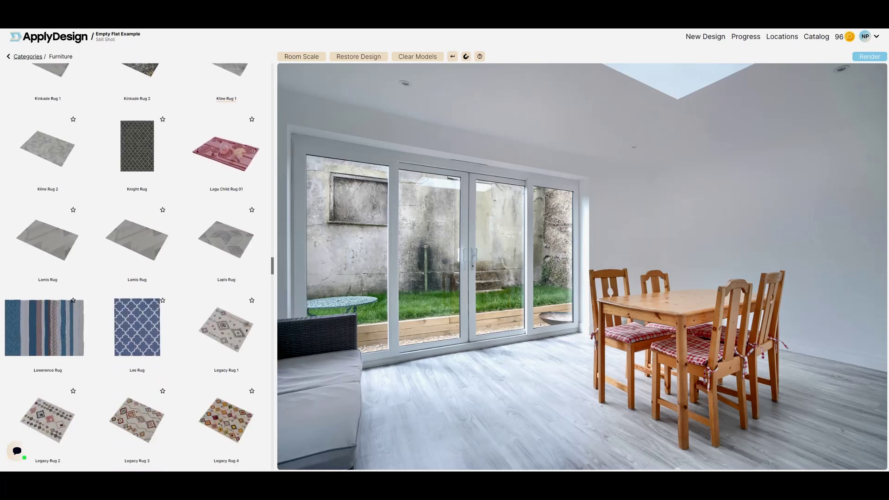
{"action": "scroll", "coordinate": [132, 272], "scroll_direction": "down", "scroll_amount": 8}
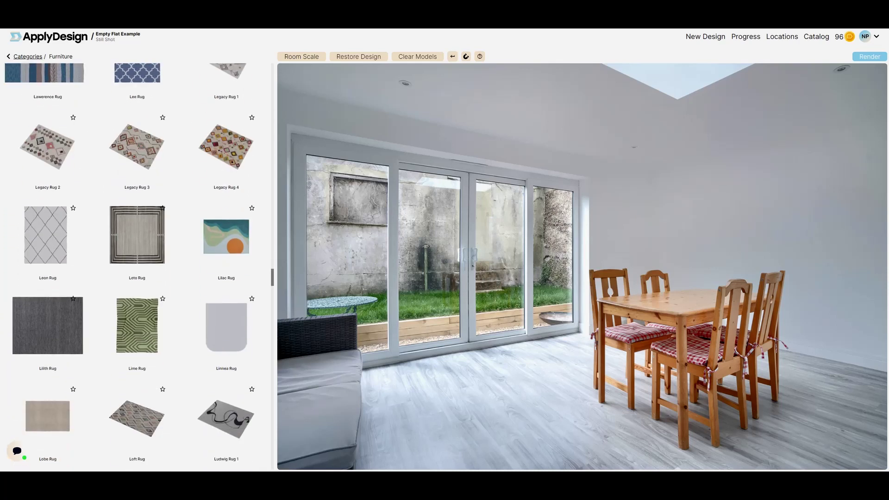
{"action": "scroll", "coordinate": [132, 272], "scroll_direction": "down", "scroll_amount": 3}
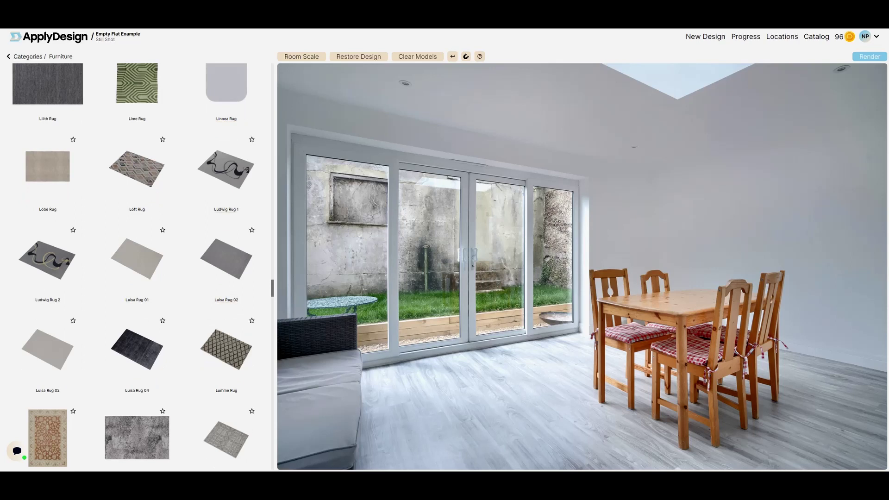
{"action": "left_click", "coordinate": [226, 169]}
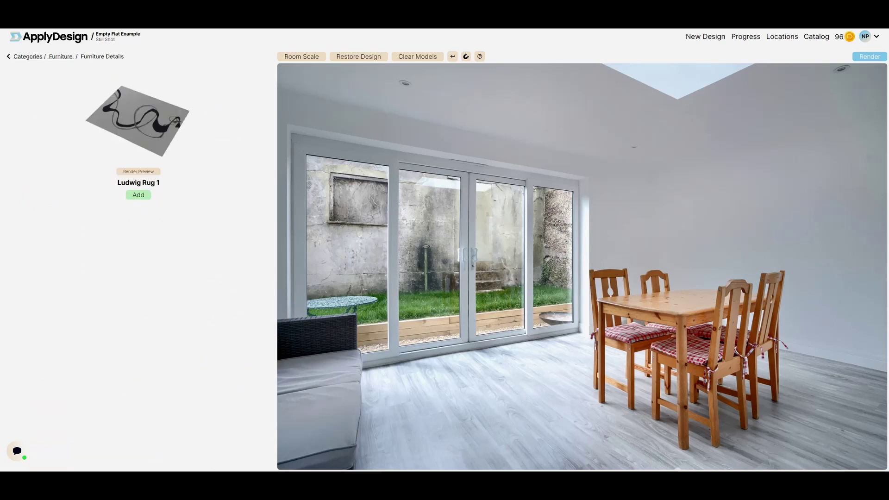
{"action": "left_click", "coordinate": [138, 194]}
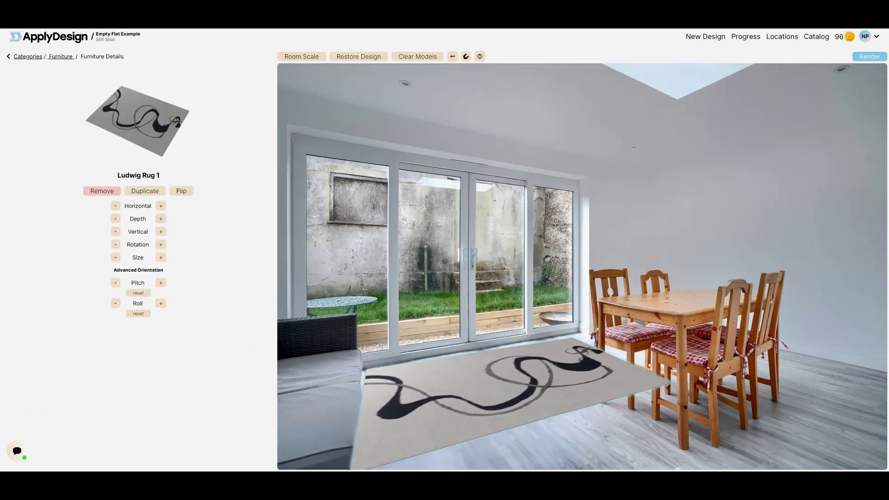
Step: Rotate the Ludwig rug so its pattern runs toward the viewer and place it between the sofa and the dining table
{"action": "right_click_drag", "start_coordinate": [512, 384], "coordinate": [542, 399]}
{"action": "left_click", "coordinate": [528, 389]}
{"action": "mouse_move", "coordinate": [528, 389]}
{"action": "left_mouse_down"}
{"action": "mouse_move", "coordinate": [521, 411]}
{"action": "mouse_move", "coordinate": [538, 399]}
{"action": "left_mouse_up"}
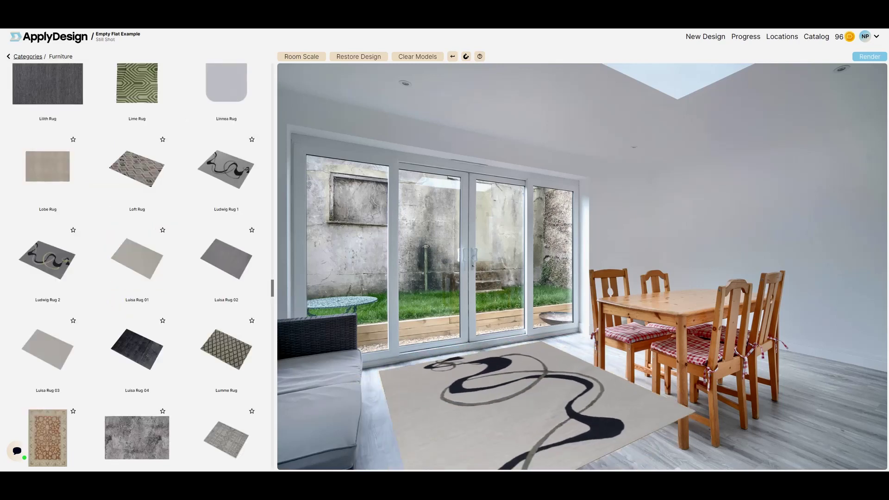
Step: Shrink the Ludwig rug so it clears the dining table and move it closer to the grey sofa
{"action": "left_click", "coordinate": [537, 400]}
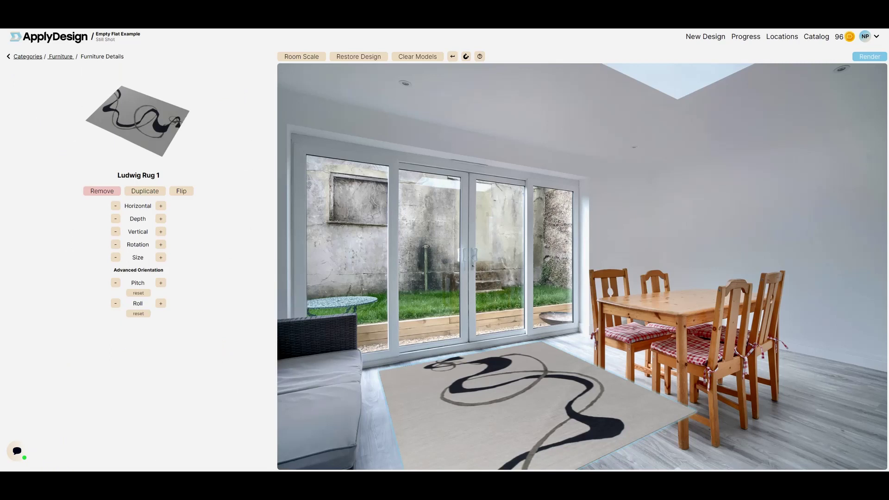
{"action": "left_click", "coordinate": [115, 257]}
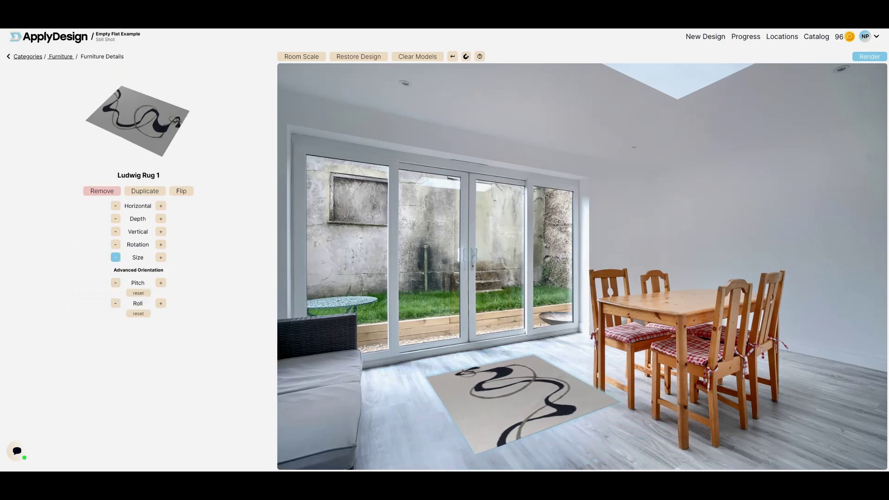
{"action": "left_click_drag", "start_coordinate": [524, 400], "coordinate": [479, 399]}
{"action": "key", "text": "Escape"}
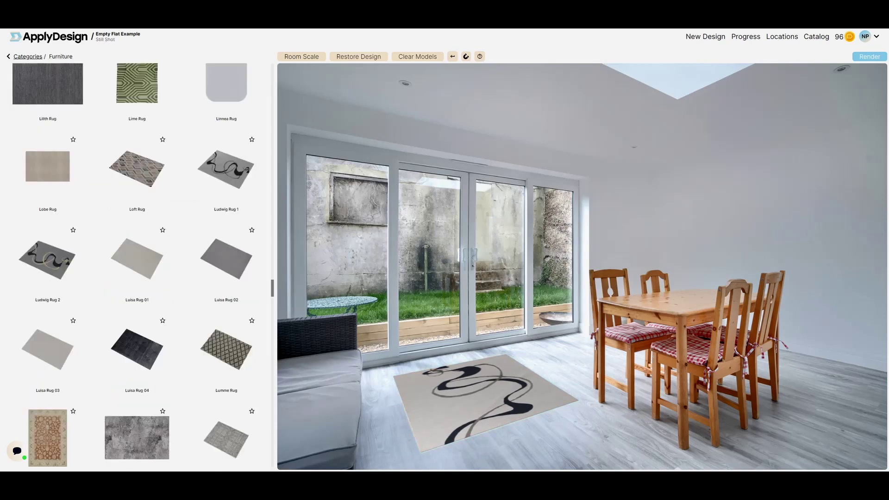
{"action": "left_click_drag", "start_coordinate": [485, 401], "coordinate": [470, 400]}
Step: Enlarge the Ludwig rug and shift it slightly away from the sofa to fill the floor in front of the glass doors
{"action": "left_click", "coordinate": [470, 400]}
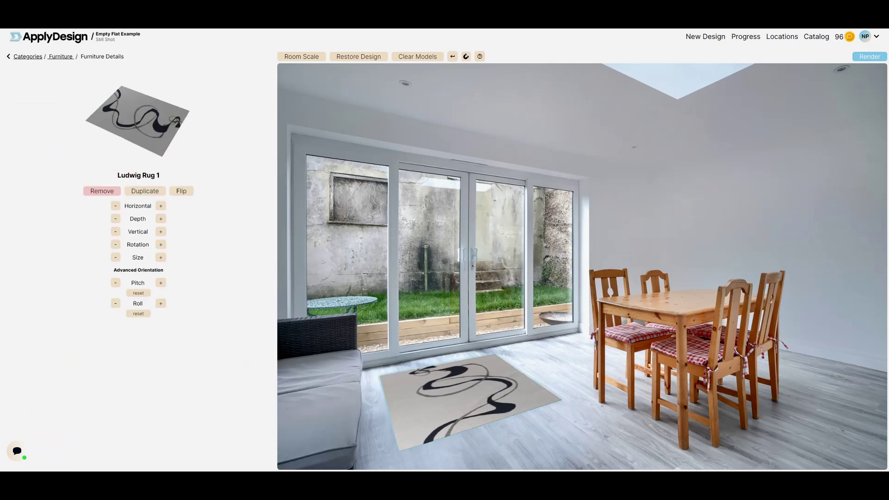
{"action": "left_click", "coordinate": [161, 257]}
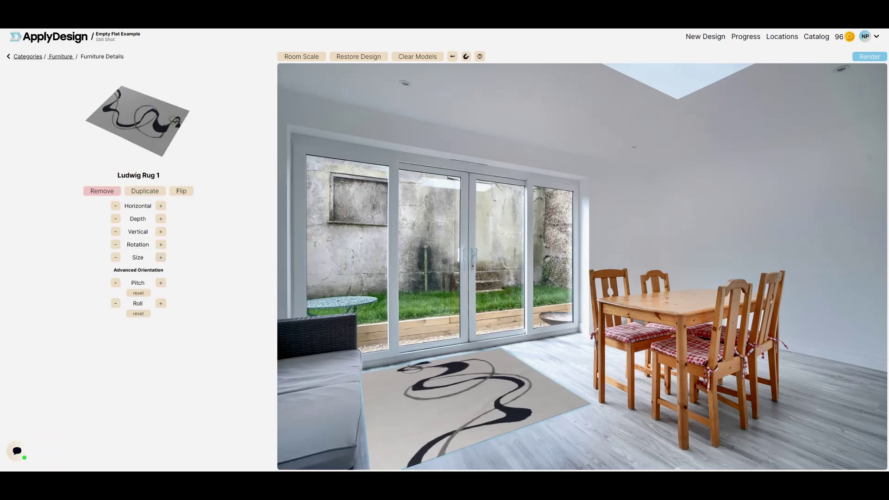
{"action": "left_click_drag", "start_coordinate": [482, 407], "coordinate": [500, 413]}
{"action": "key", "text": "Escape"}
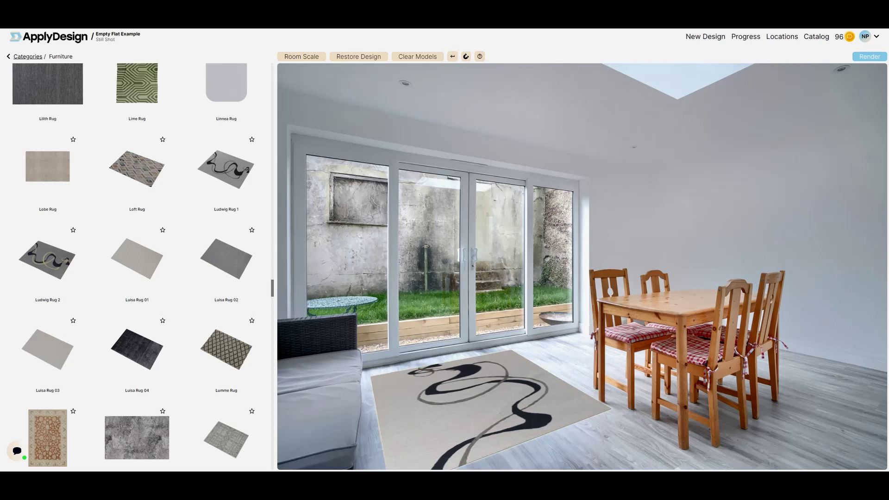
{"action": "left_click", "coordinate": [491, 410]}
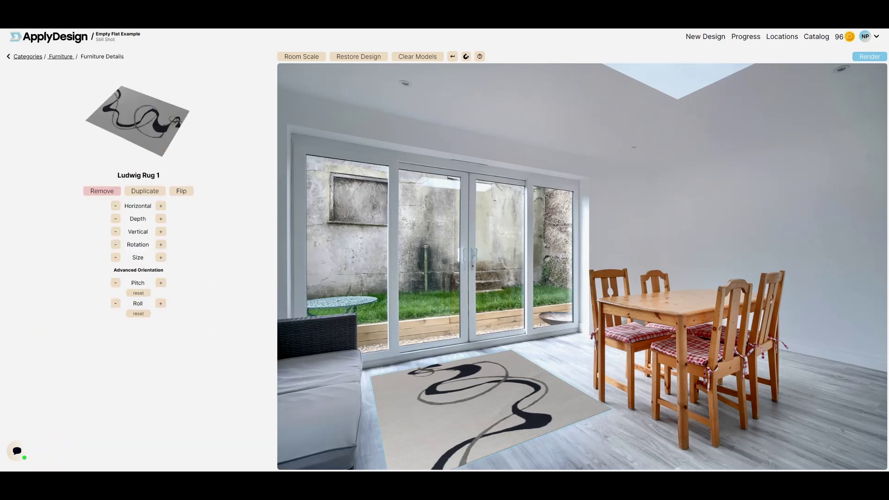
Step: Shrink the Ludwig rug slightly and move it a little closer to the grey sofa
{"action": "left_click", "coordinate": [115, 257]}
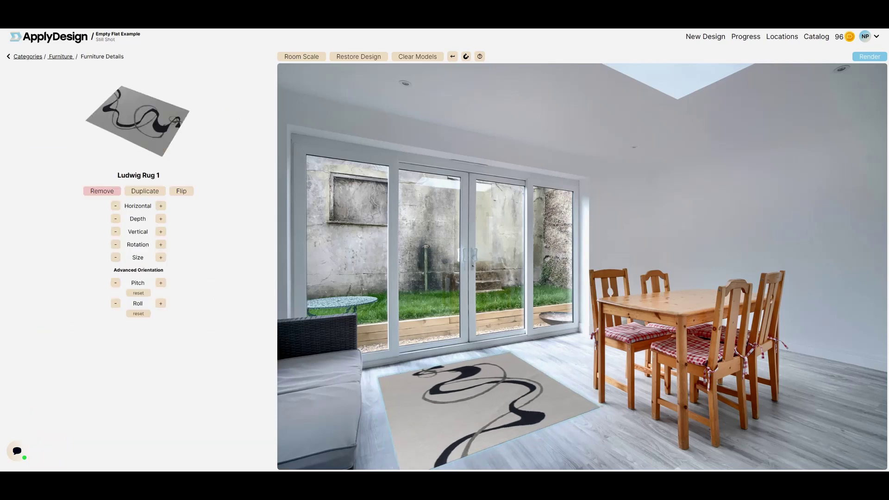
{"action": "key", "text": "Left"}
{"action": "key", "text": "Left"}
{"action": "key", "text": "Left"}
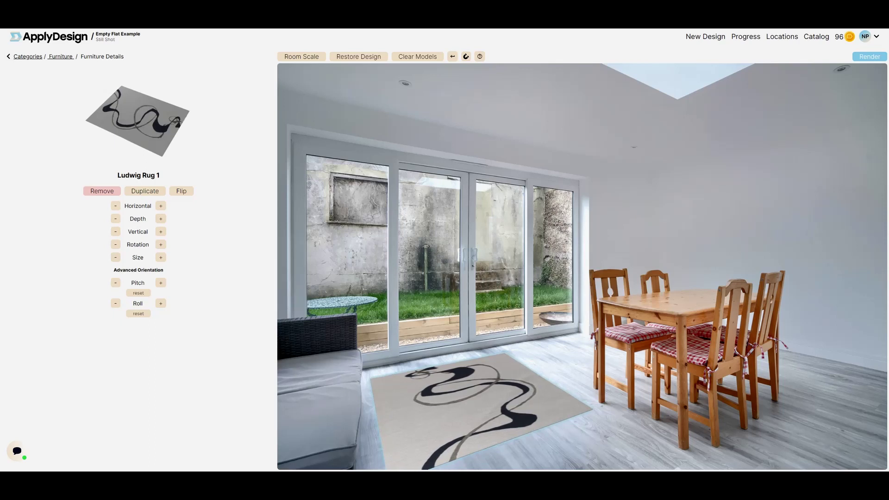
{"action": "key", "text": "Escape"}
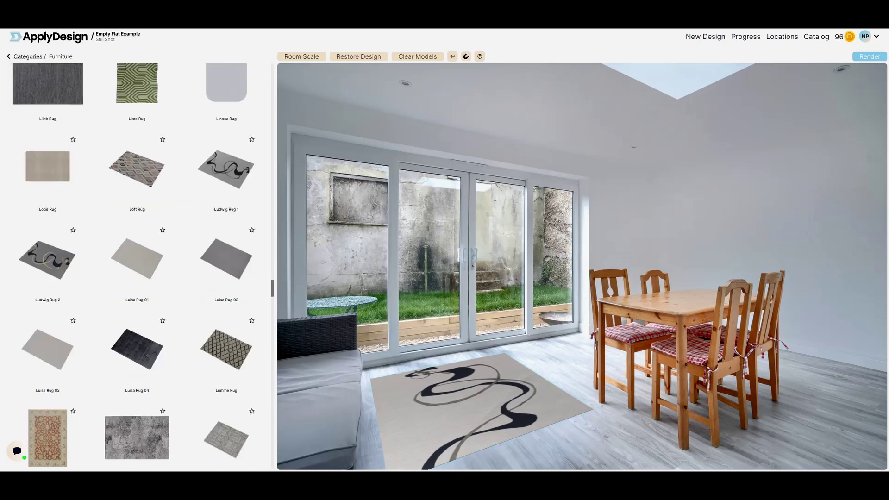
Step: Add the Abon Paintings from the art category to the wall behind the dining table
{"action": "key", "text": "Escape"}
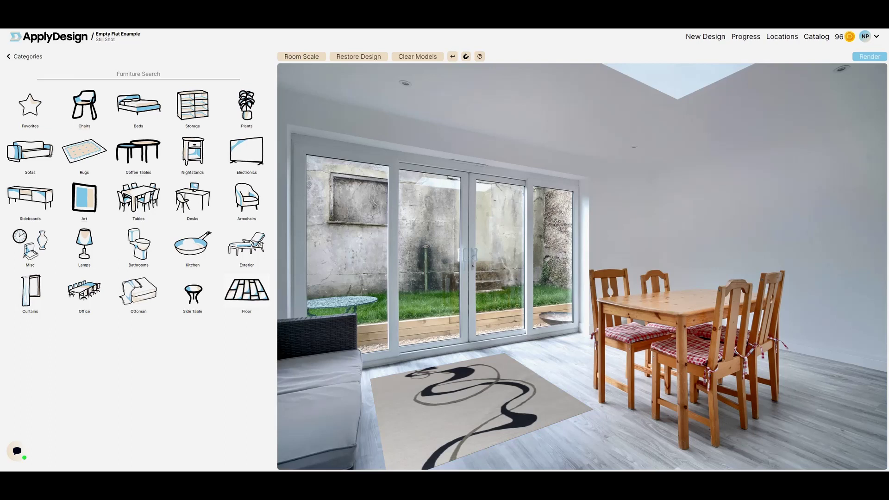
{"action": "left_click", "coordinate": [84, 202]}
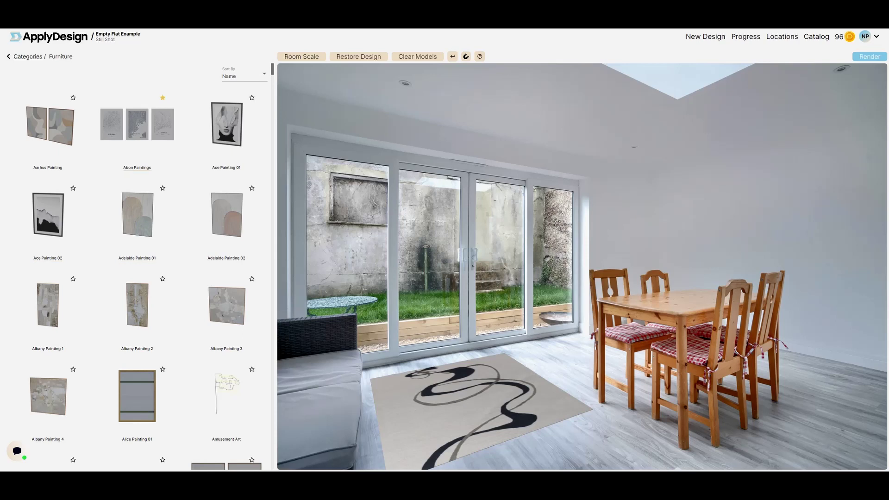
{"action": "left_click", "coordinate": [137, 125]}
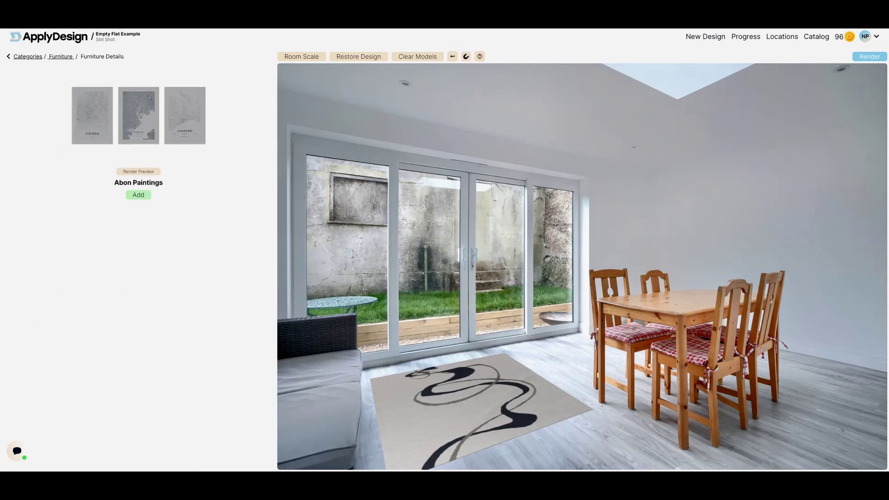
{"action": "left_click", "coordinate": [138, 195]}
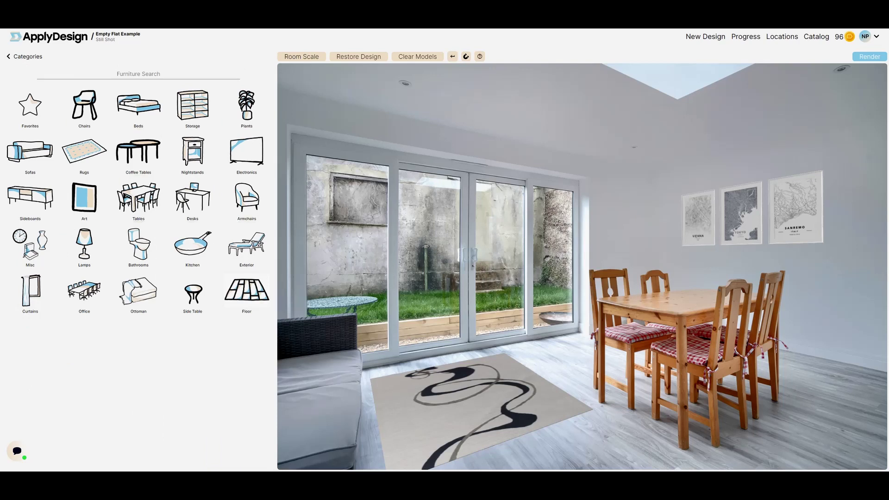
Step: Add Aarhus Dresser 2 from the sideboards and place it against the wall to the right of the dining table
{"action": "left_click", "coordinate": [30, 204]}
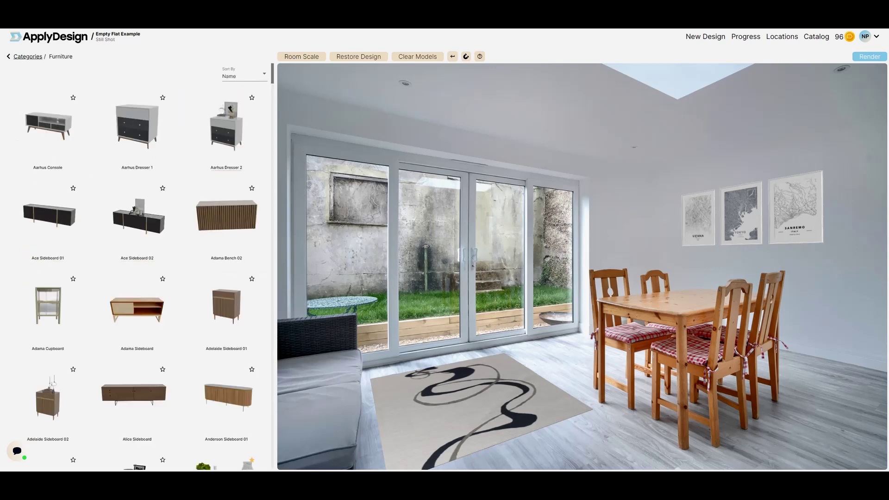
{"action": "left_click", "coordinate": [226, 135]}
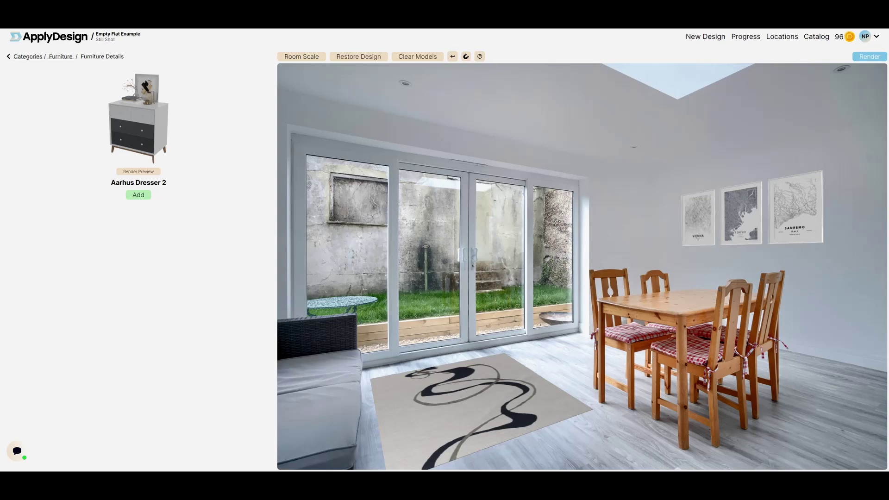
{"action": "left_click", "coordinate": [139, 195]}
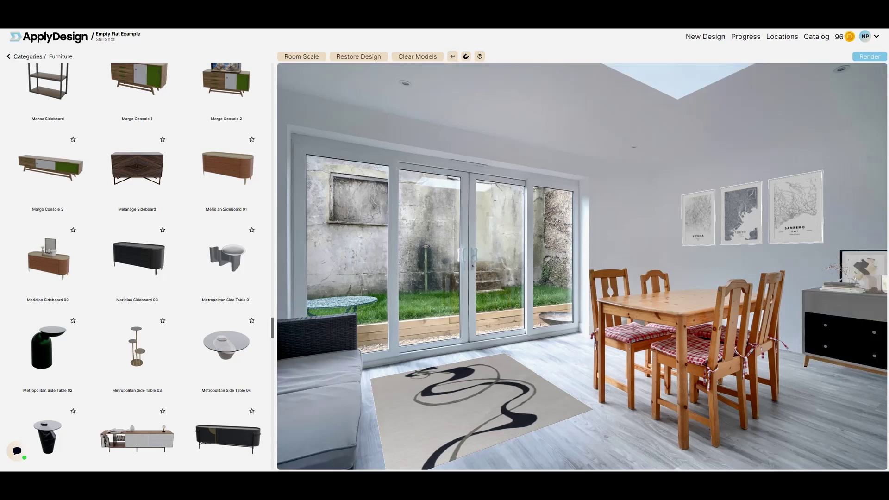
{"action": "mouse_move", "coordinate": [848, 324]}
{"action": "left_mouse_down"}
{"action": "mouse_move", "coordinate": [863, 328]}
{"action": "mouse_move", "coordinate": [844, 324]}
{"action": "left_mouse_up"}
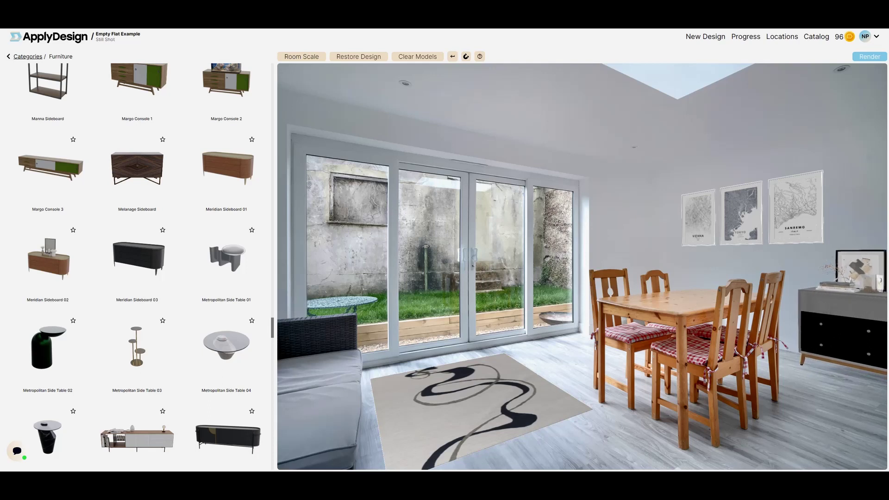
Step: Select the Aarhus dresser and fine-tune its depth so it stands properly against the wall beside the dining table
{"action": "left_click", "coordinate": [843, 325]}
{"action": "key", "text": "Escape"}
{"action": "left_click", "coordinate": [843, 324]}
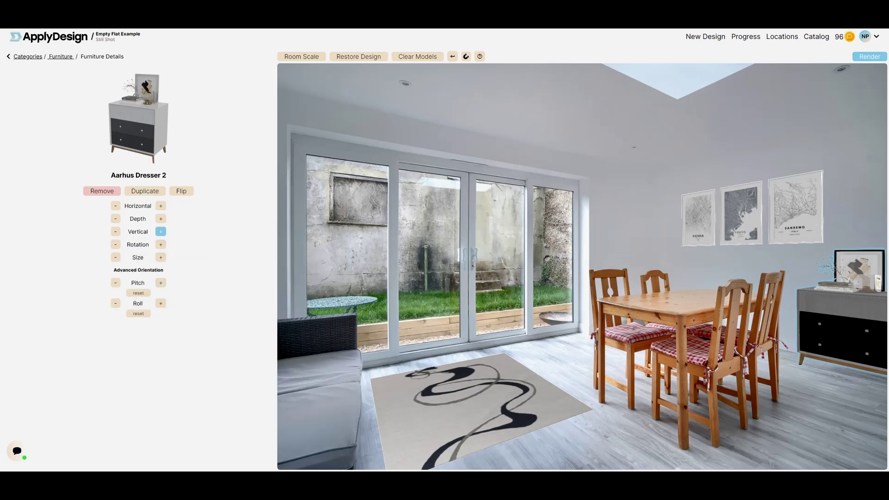
{"action": "left_click", "coordinate": [161, 218]}
{"action": "left_click", "coordinate": [160, 218]}
{"action": "left_click", "coordinate": [160, 219]}
{"action": "left_click", "coordinate": [160, 219]}
{"action": "left_click", "coordinate": [160, 218]}
{"action": "left_click", "coordinate": [116, 219]}
{"action": "left_click", "coordinate": [115, 218]}
{"action": "left_click", "coordinate": [116, 218]}
{"action": "left_click", "coordinate": [116, 218]}
{"action": "left_click", "coordinate": [116, 219]}
{"action": "left_click", "coordinate": [160, 219]}
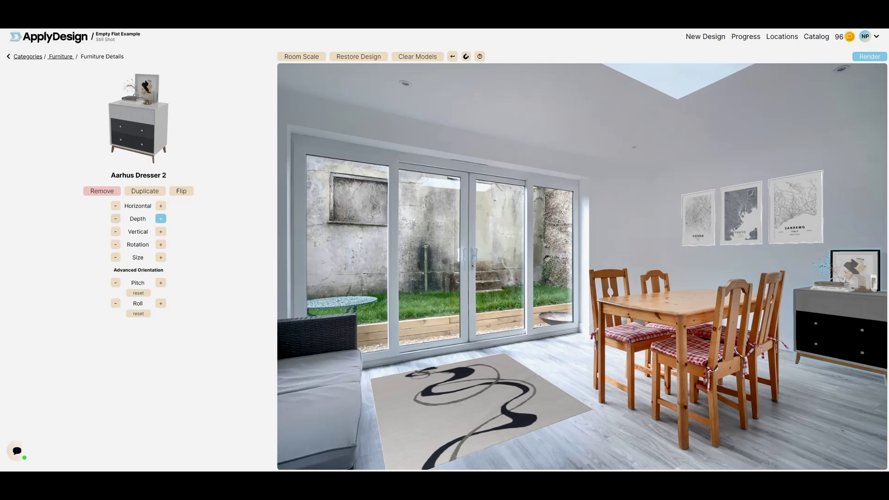
Step: Try shifting the Aarhus dresser horizontally away from the dining table, and return it to its previous position
{"action": "left_click", "coordinate": [161, 206]}
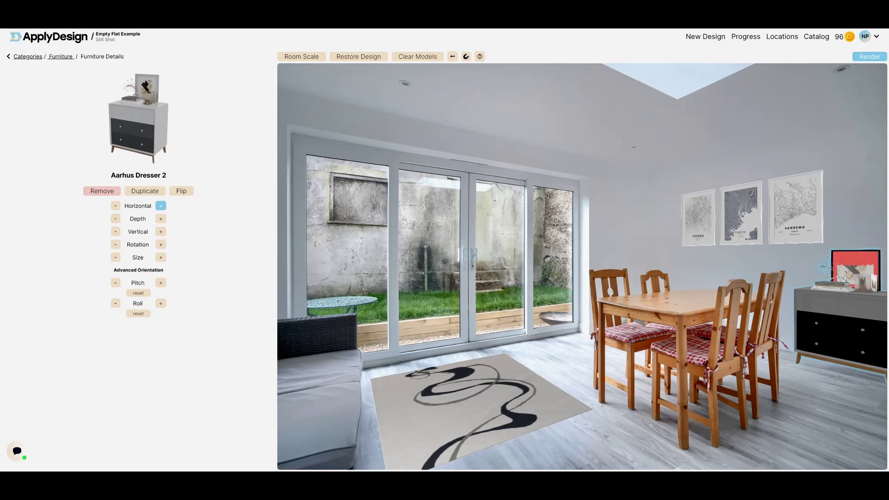
{"action": "left_click", "coordinate": [161, 206]}
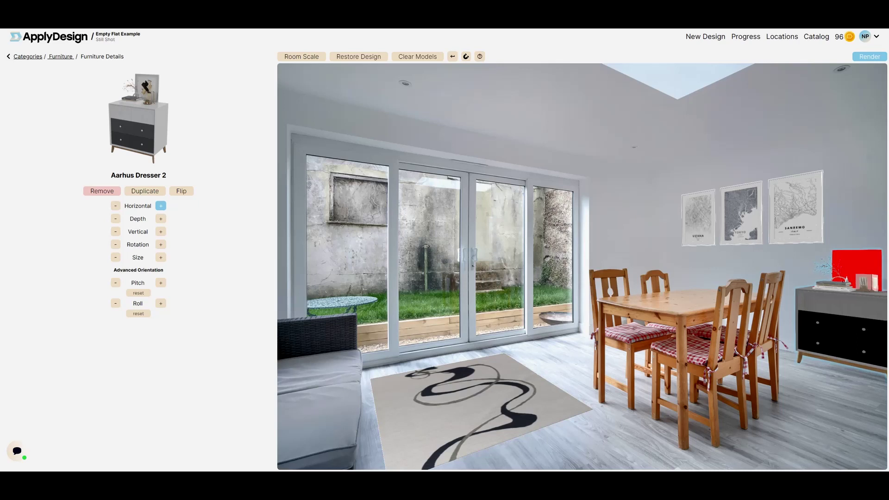
{"action": "left_click", "coordinate": [161, 205]}
{"action": "left_click", "coordinate": [115, 206]}
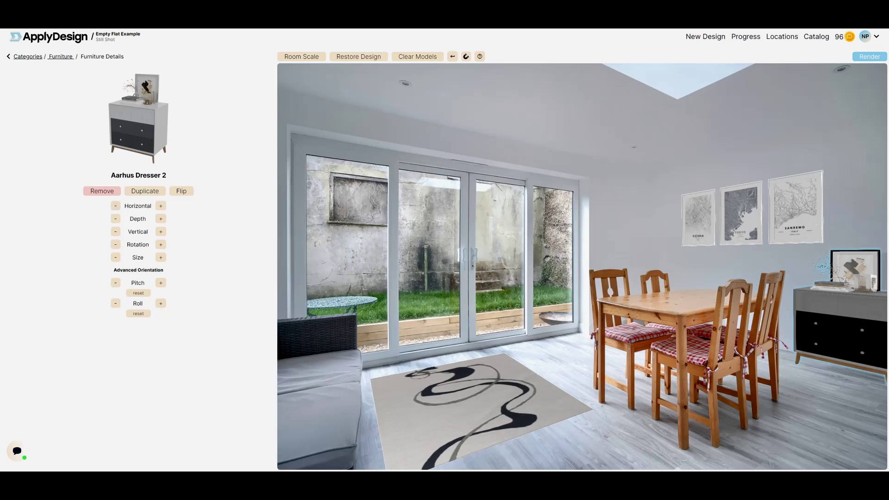
{"action": "key", "text": "Escape"}
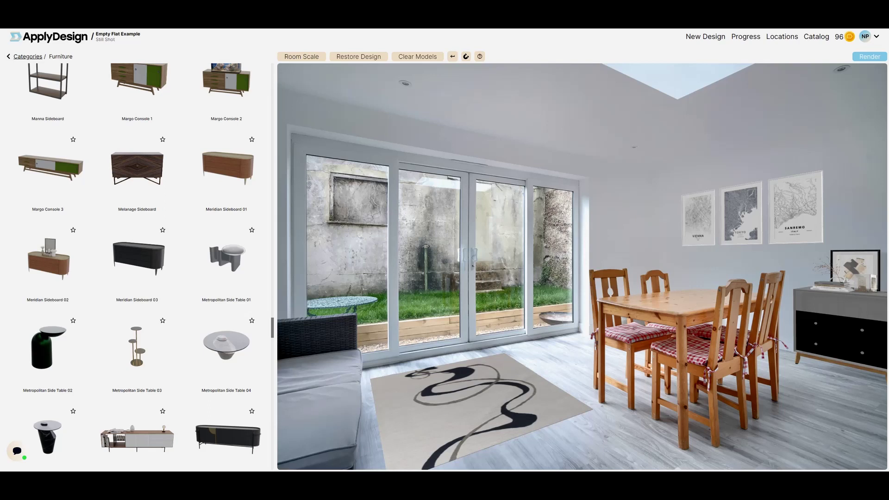
Step: Search the furniture catalogue for "clock" and add the Ludwig Wall Clock to the wall beside the glass doors
{"action": "left_click", "coordinate": [27, 56]}
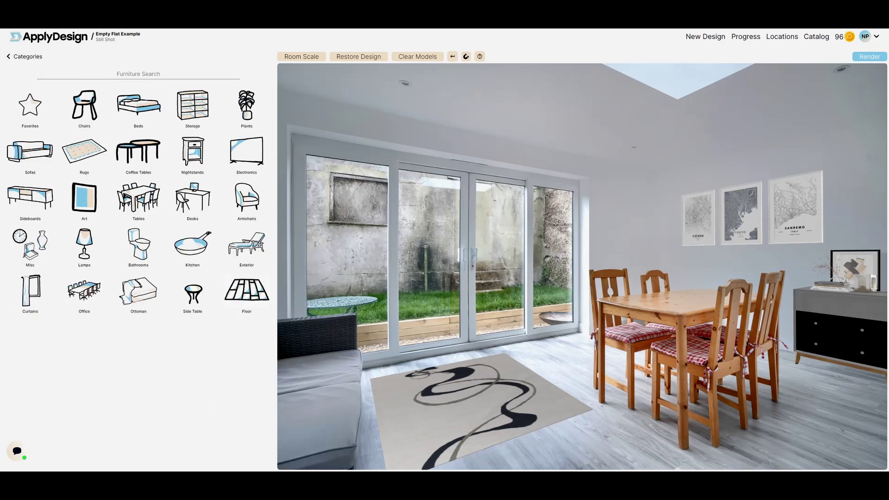
{"action": "left_click", "coordinate": [139, 74]}
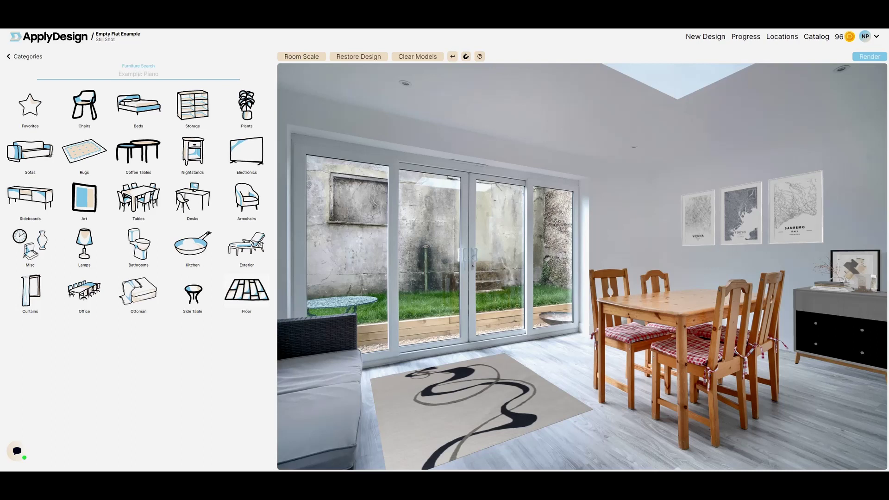
{"action": "type", "text": "clock"}
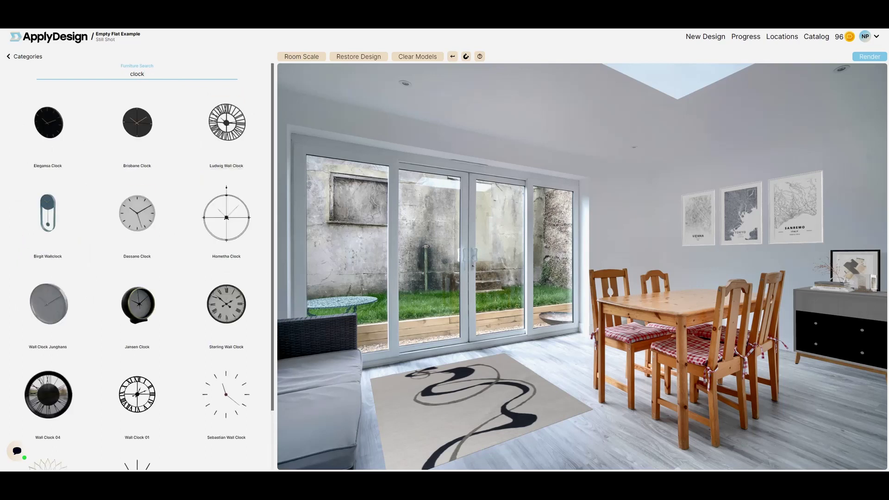
{"action": "left_click", "coordinate": [226, 122]}
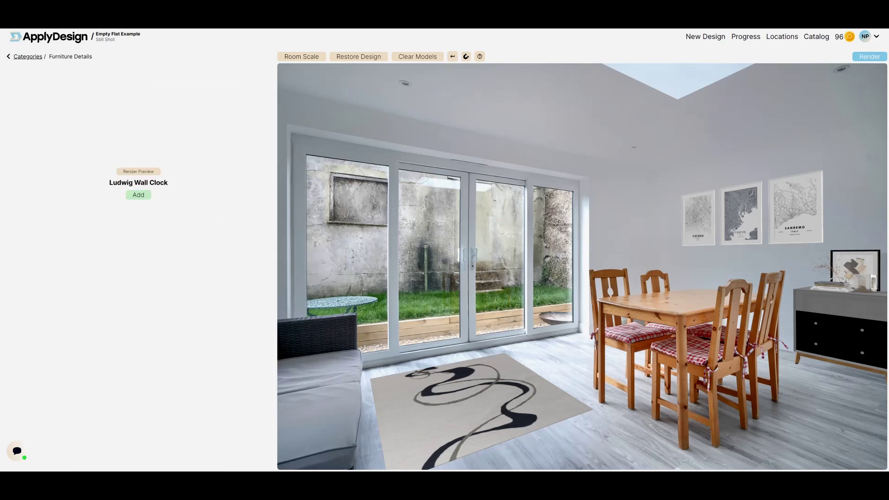
{"action": "left_click", "coordinate": [138, 195]}
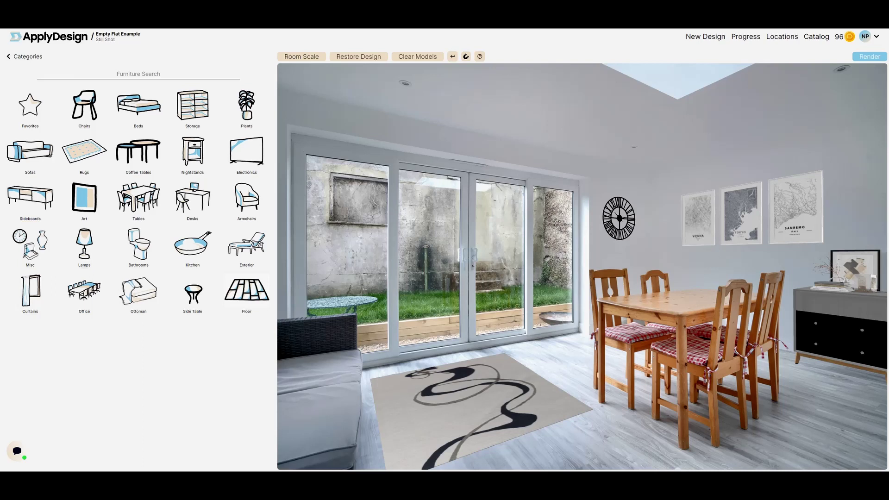
Step: Find the starfish bowl Emmie Decor 04 among the miscellaneous items and add it to the dining table
{"action": "left_click", "coordinate": [30, 245]}
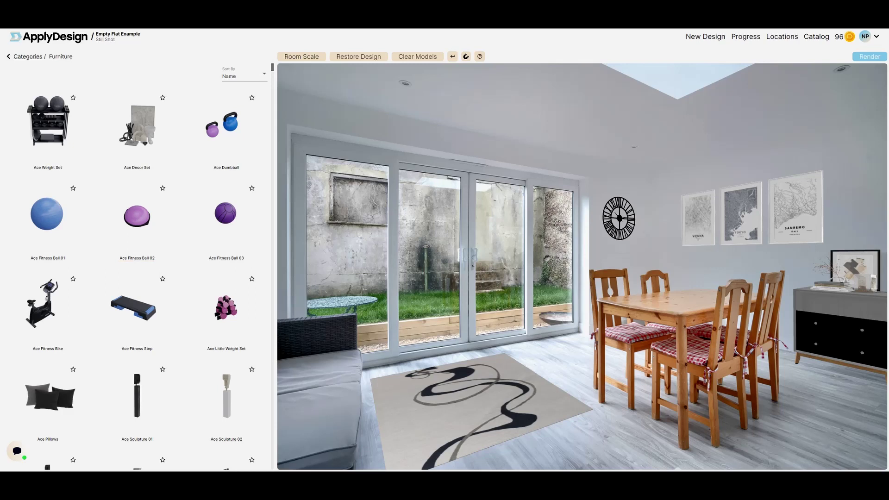
{"action": "left_click", "coordinate": [243, 76]}
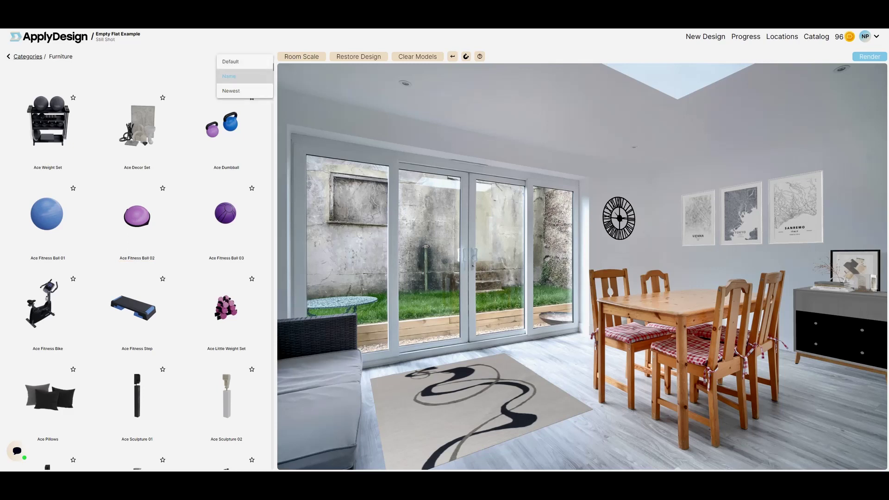
{"action": "left_click", "coordinate": [245, 76]}
{"action": "key", "text": "Escape"}
{"action": "left_click_drag", "start_coordinate": [273, 67], "coordinate": [272, 197]}
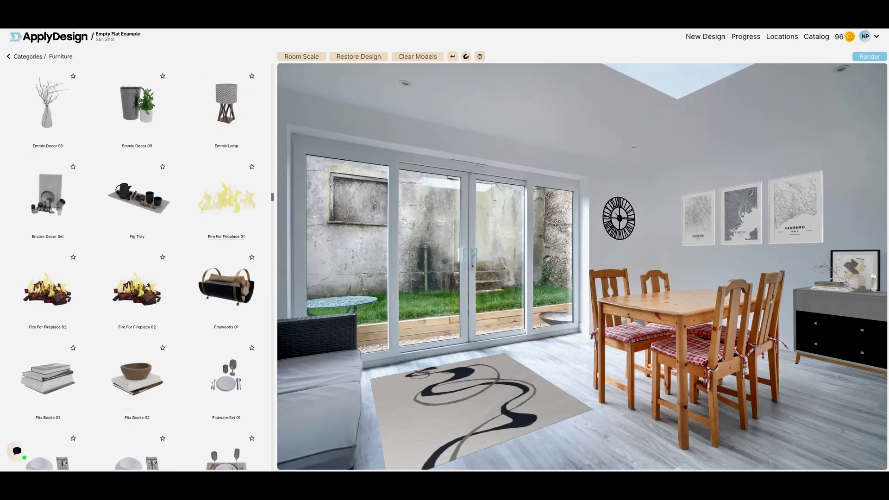
{"action": "scroll", "coordinate": [227, 229], "scroll_direction": "up", "scroll_amount": 3}
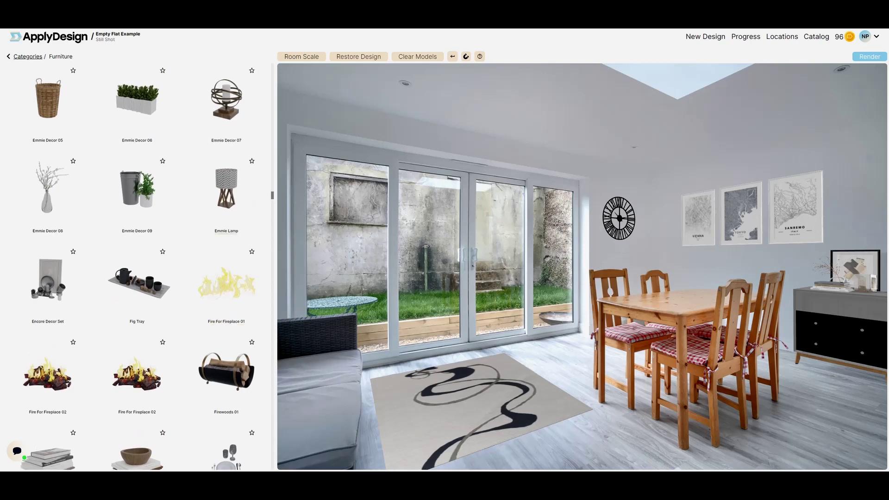
{"action": "scroll", "coordinate": [227, 241], "scroll_direction": "up", "scroll_amount": 2}
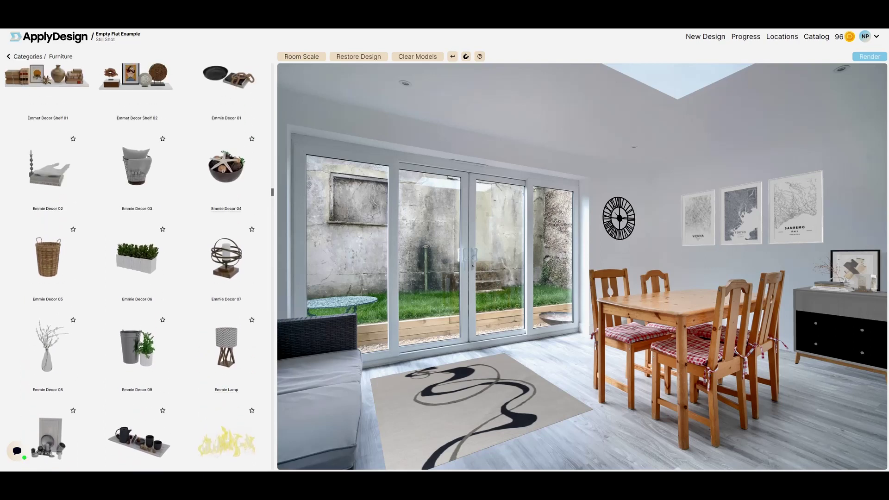
{"action": "left_click_drag", "start_coordinate": [272, 192], "coordinate": [273, 191]}
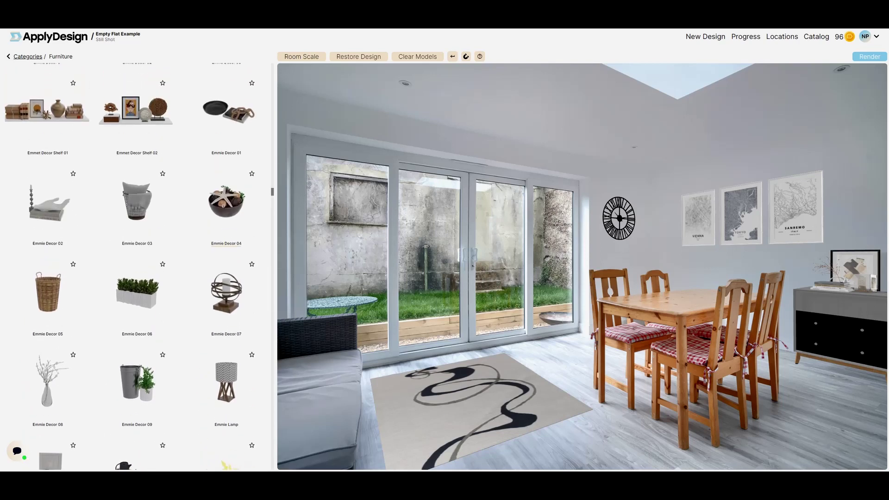
{"action": "left_click", "coordinate": [226, 204]}
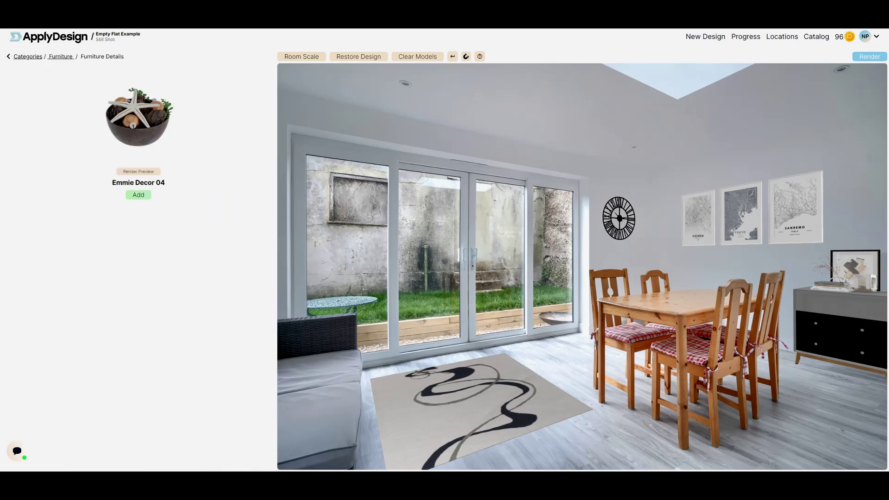
{"action": "left_click", "coordinate": [138, 194]}
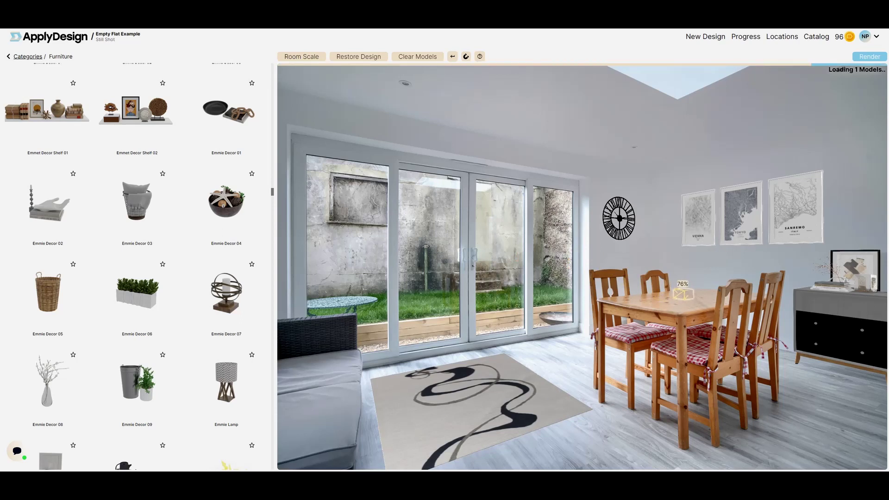
Step: Position the Emmie Decor 04 bowl on the dining tabletop, shifting it slightly toward the glass doors
{"action": "mouse_move", "coordinate": [682, 296]}
{"action": "left_mouse_down"}
{"action": "mouse_move", "coordinate": [671, 297]}
{"action": "mouse_move", "coordinate": [683, 295]}
{"action": "left_mouse_up"}
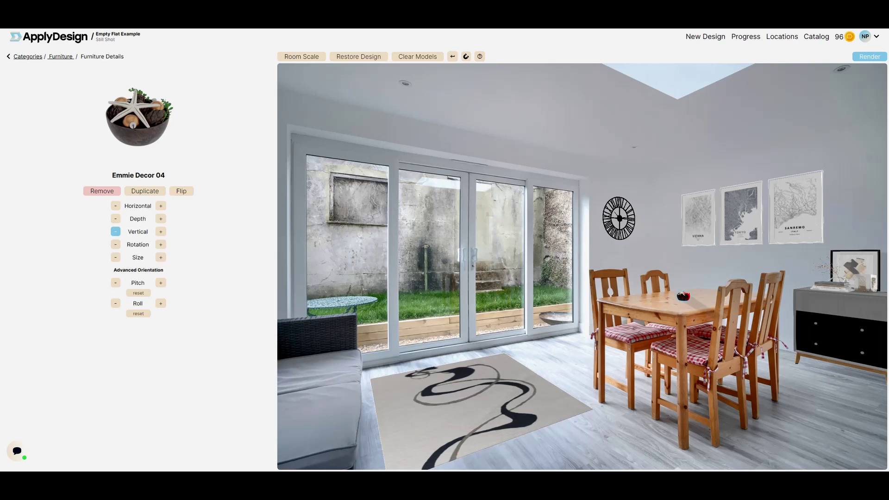
{"action": "left_click", "coordinate": [116, 206]}
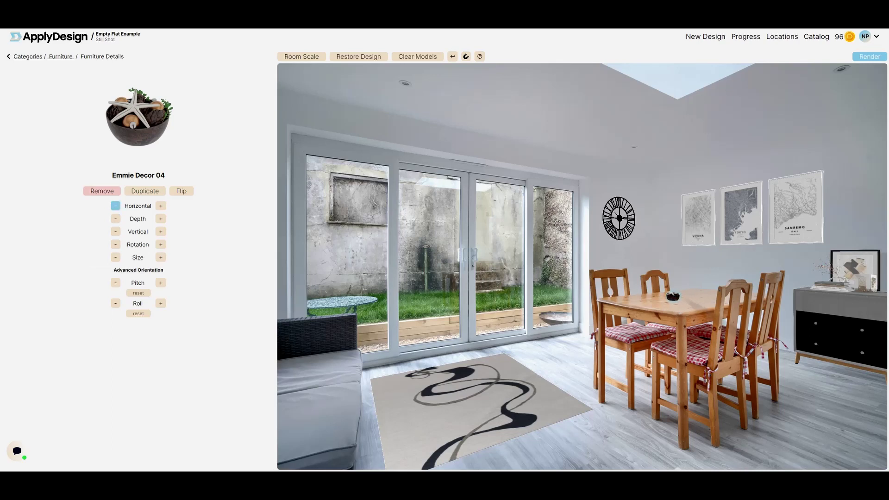
{"action": "mouse_move", "coordinate": [673, 297]}
{"action": "left_mouse_down"}
{"action": "mouse_move", "coordinate": [683, 290]}
{"action": "mouse_move", "coordinate": [656, 300]}
{"action": "mouse_move", "coordinate": [676, 297]}
{"action": "left_mouse_up"}
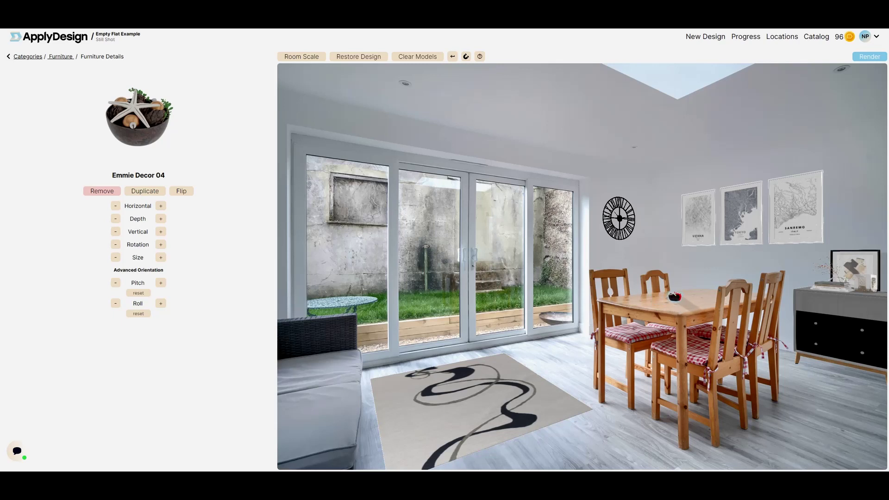
{"action": "key", "text": "Right"}
{"action": "key", "text": "Left"}
Step: Enlarge the Emmie Decor 04 bowl on the dining table by several size increments
{"action": "left_click", "coordinate": [161, 258]}
{"action": "left_click", "coordinate": [160, 257]}
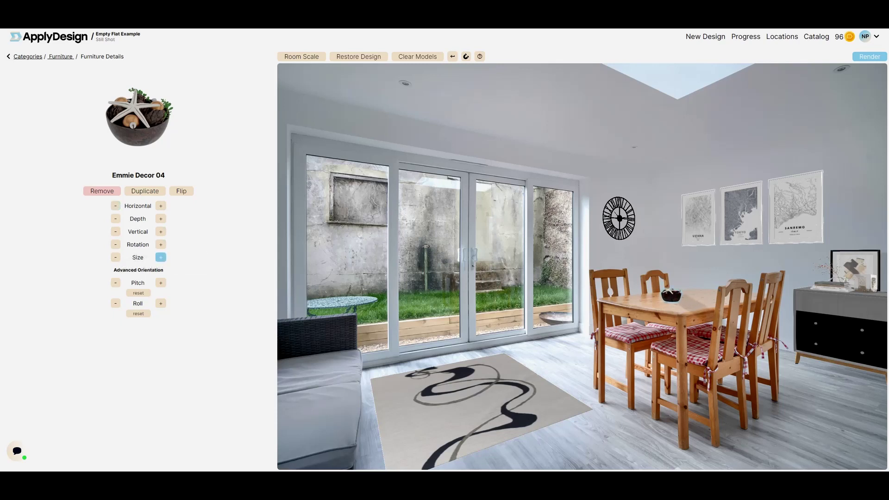
{"action": "left_click", "coordinate": [161, 257]}
{"action": "left_click", "coordinate": [161, 258]}
{"action": "left_click", "coordinate": [161, 257]}
Step: Shift the enlarged bowl horizontally along the tabletop toward the glass doors and return to the furniture list
{"action": "left_click", "coordinate": [160, 206]}
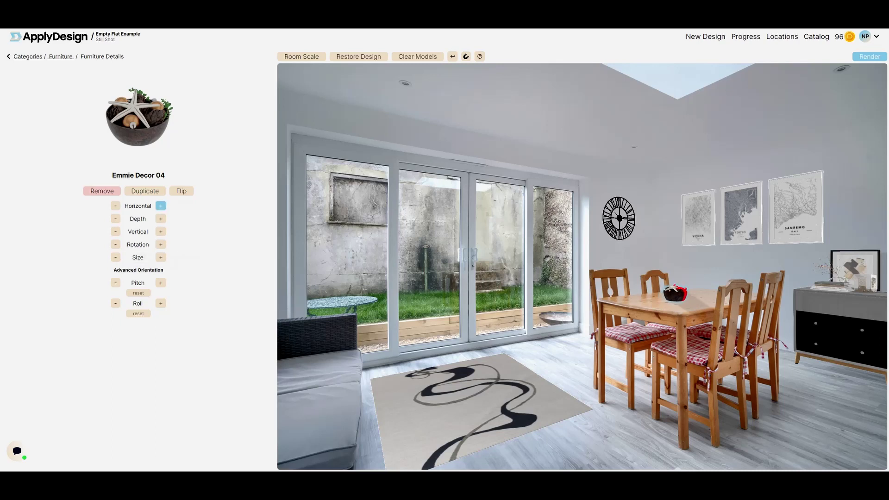
{"action": "left_click", "coordinate": [115, 206]}
{"action": "left_click", "coordinate": [115, 206]}
{"action": "left_click", "coordinate": [116, 206]}
{"action": "left_click", "coordinate": [115, 206]}
{"action": "left_click", "coordinate": [116, 206]}
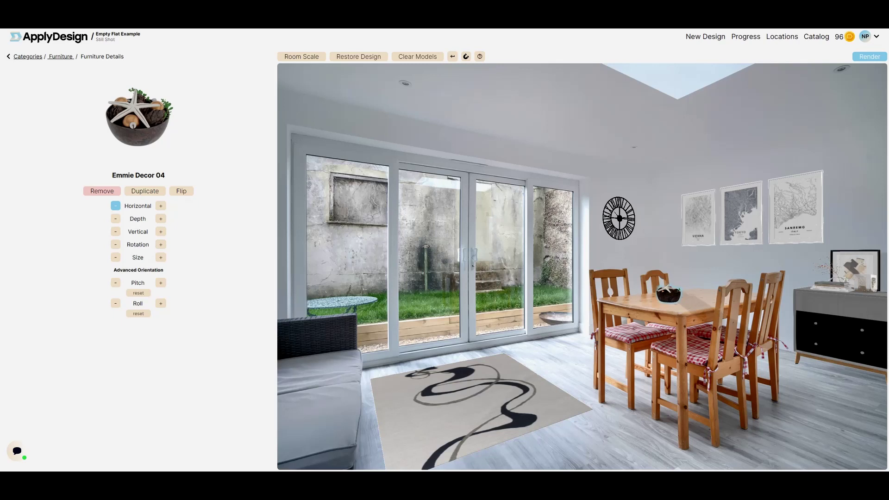
{"action": "left_click", "coordinate": [61, 56]}
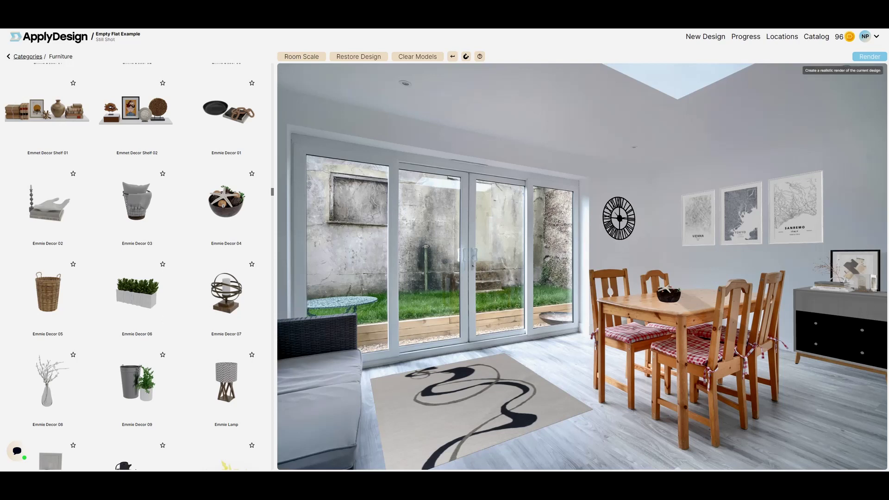
Step: Send the staged photo for rendering with the image resolution set to Original Size, and follow its progress
{"action": "left_click", "coordinate": [870, 56]}
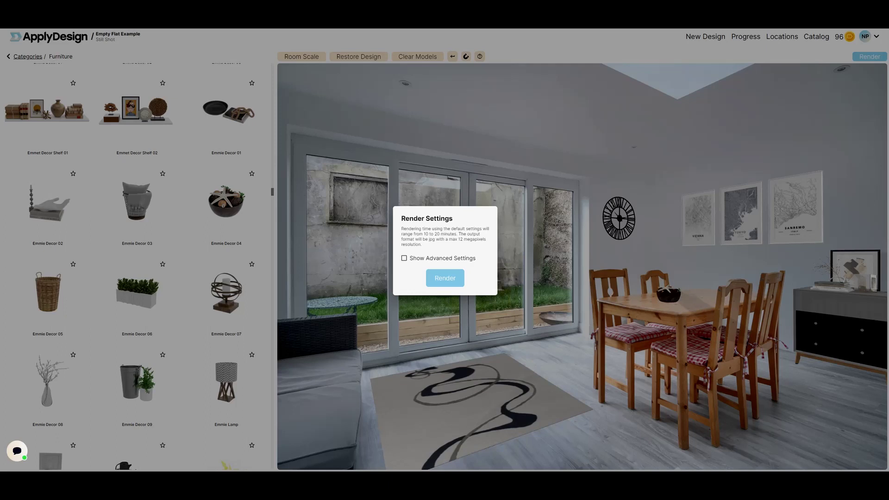
{"action": "left_click", "coordinate": [403, 258]}
{"action": "left_click", "coordinate": [443, 250]}
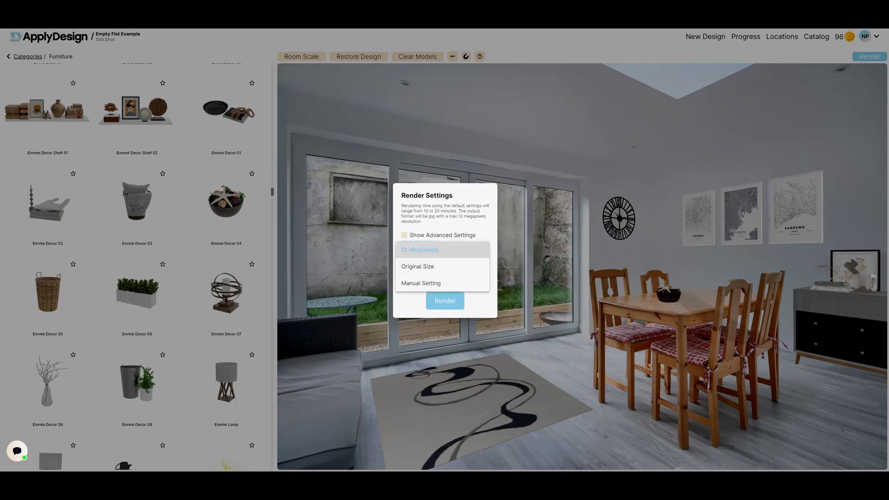
{"action": "left_click", "coordinate": [417, 267]}
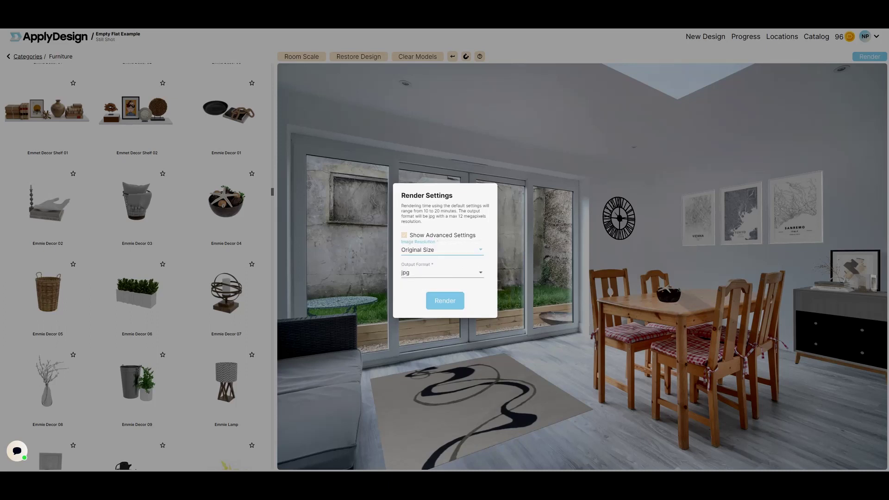
{"action": "left_click", "coordinate": [445, 300]}
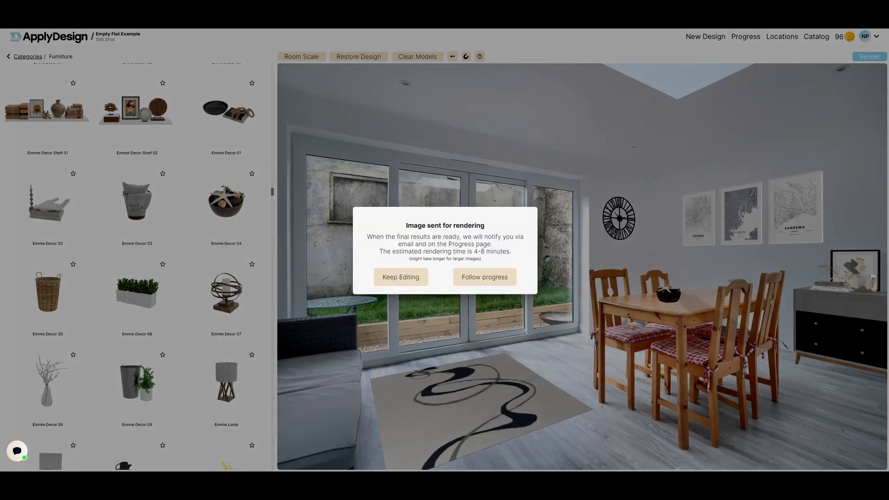
{"action": "key", "text": "Tab"}
{"action": "key", "text": "Tab"}
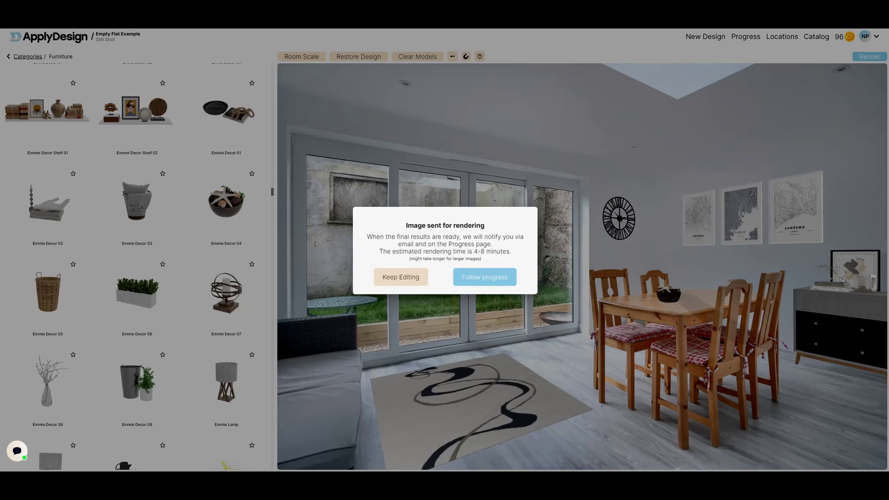
{"action": "key", "text": "Return"}
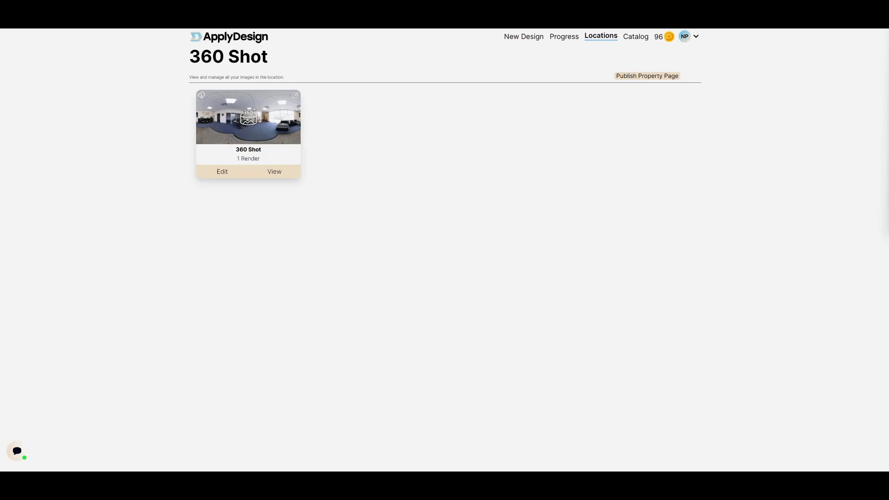
Step: Open the 360 Shot for editing and review its previous render in the Restore Design options without loading the layout
{"action": "left_click", "coordinate": [223, 171]}
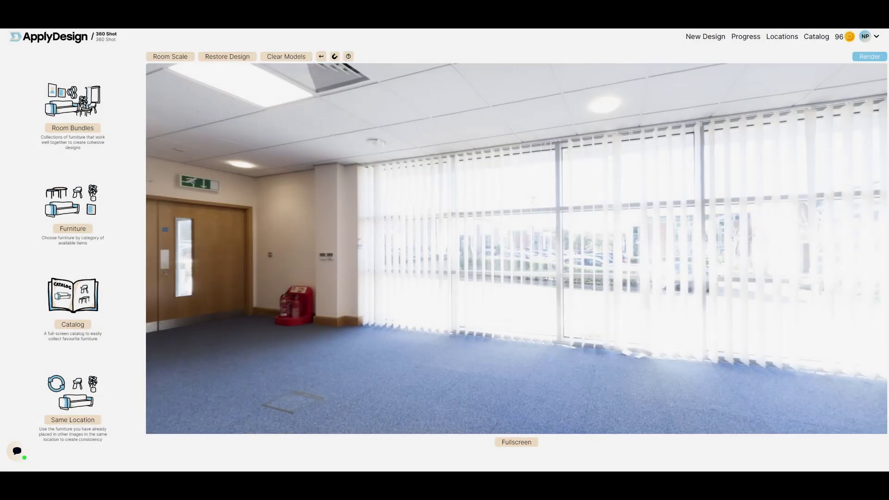
{"action": "left_click_drag", "start_coordinate": [517, 248], "coordinate": [769, 245]}
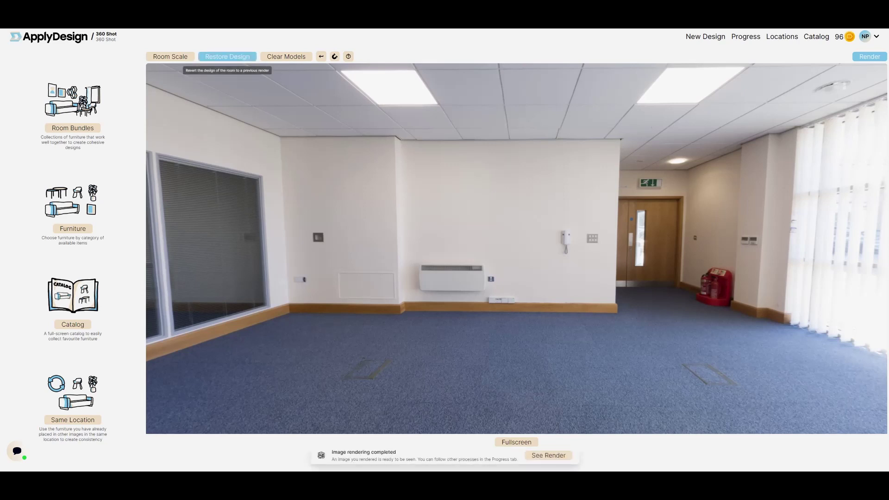
{"action": "left_click", "coordinate": [227, 57]}
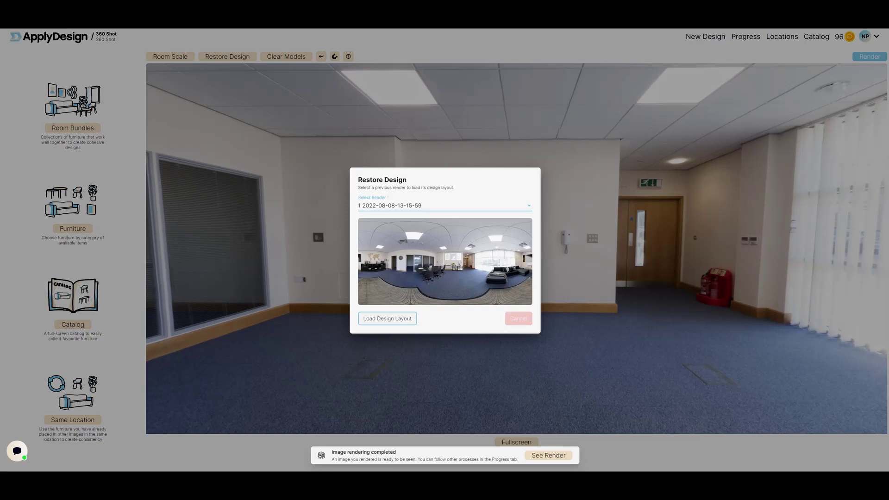
{"action": "left_click", "coordinate": [445, 205]}
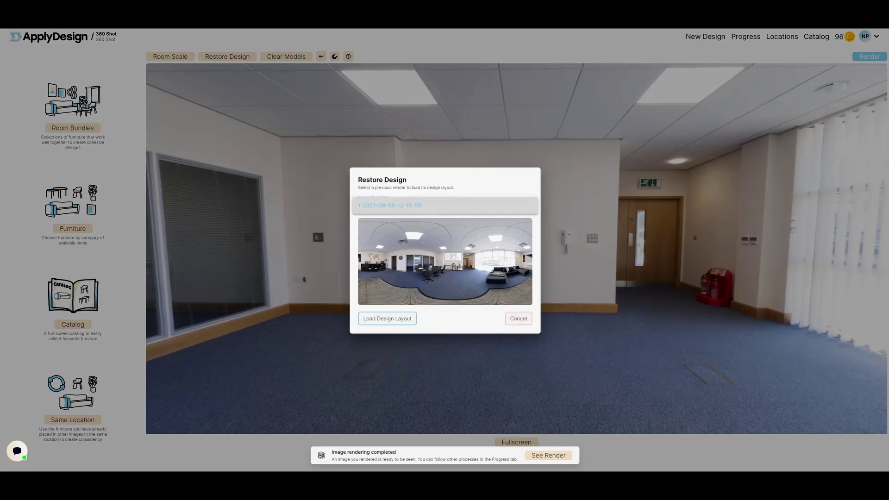
{"action": "left_click", "coordinate": [518, 318]}
{"action": "left_click", "coordinate": [518, 318]}
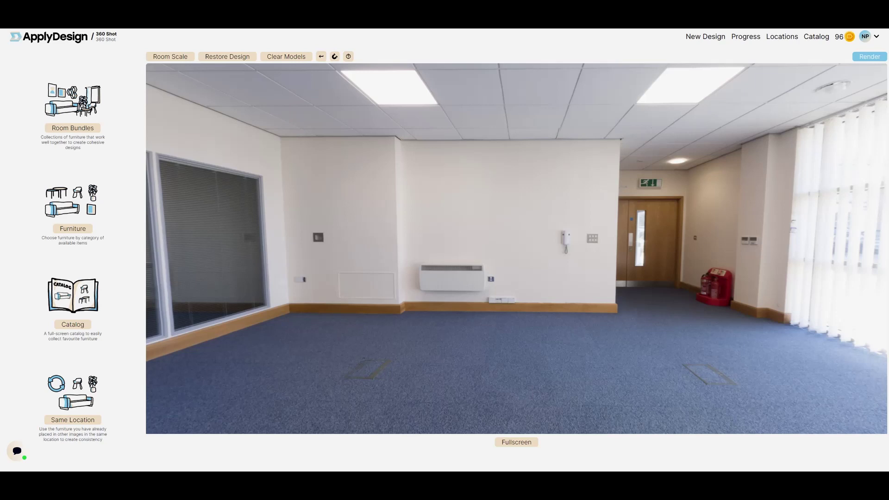
Step: View the finished Still Shot render in the Empty Flat Example location, and close it
{"action": "left_click", "coordinate": [781, 36]}
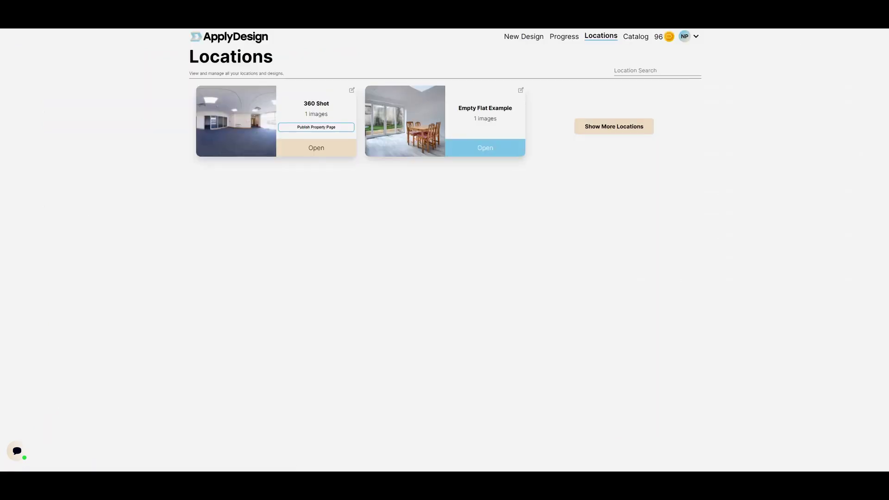
{"action": "left_click", "coordinate": [486, 147]}
{"action": "left_click", "coordinate": [274, 171]}
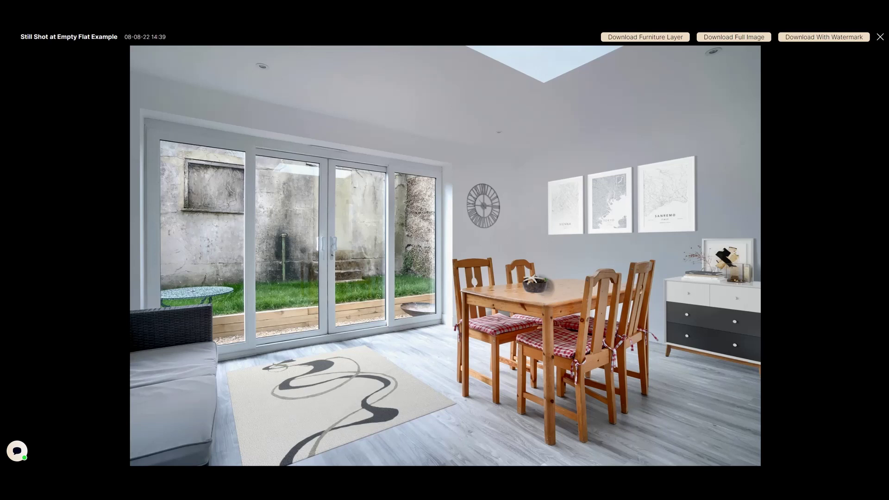
{"action": "key", "text": "Escape"}
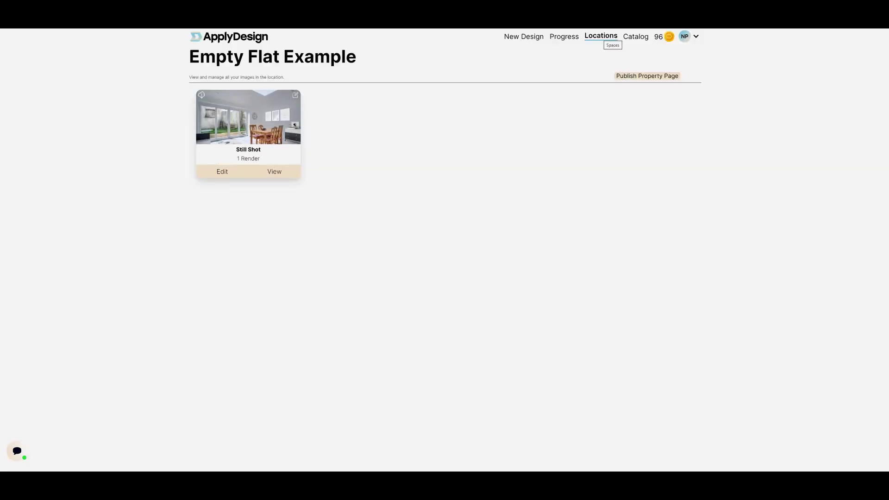
Step: Open the 360 Shot location and start editing its 360 Shot image
{"action": "left_click", "coordinate": [602, 37]}
{"action": "left_click", "coordinate": [317, 148]}
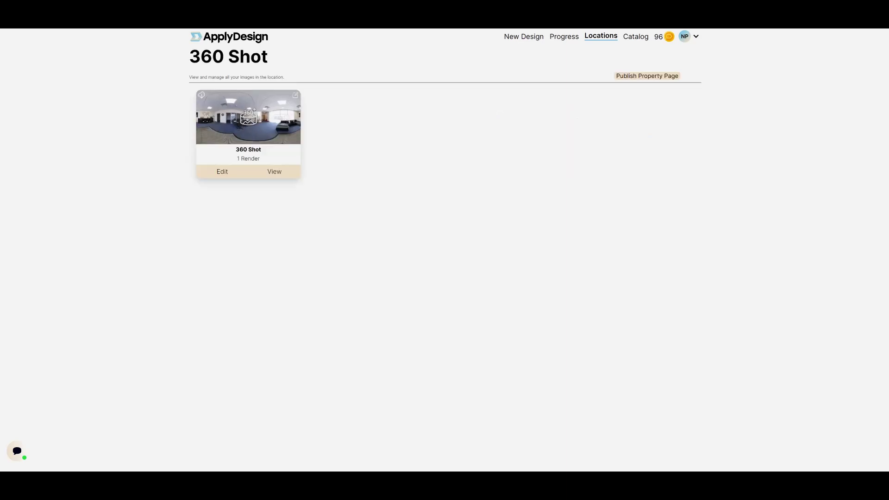
{"action": "left_click", "coordinate": [222, 172]}
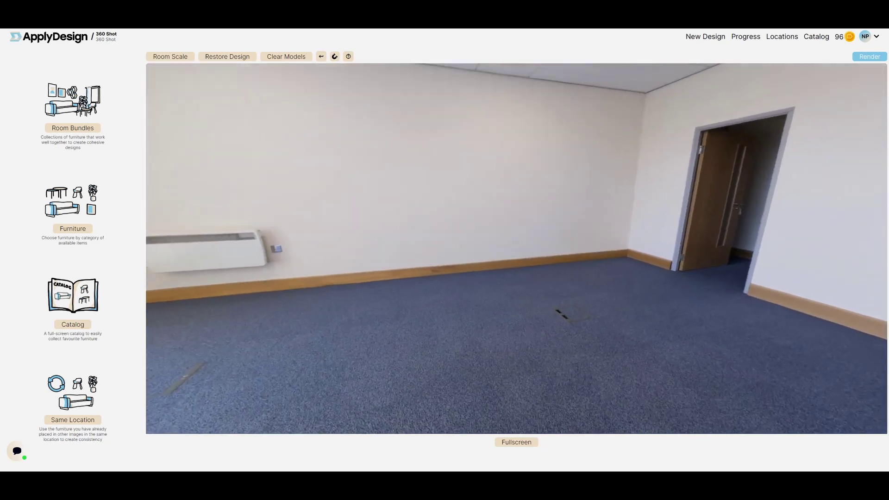
Step: Open the Othello Meeting Room bundle from the Office Sets room bundles
{"action": "left_click", "coordinate": [72, 128]}
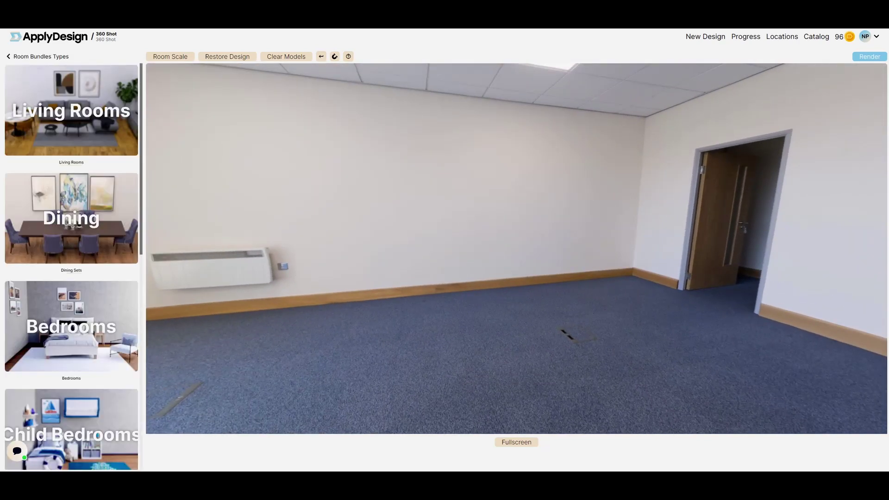
{"action": "scroll", "coordinate": [73, 266], "scroll_direction": "down", "scroll_amount": 10}
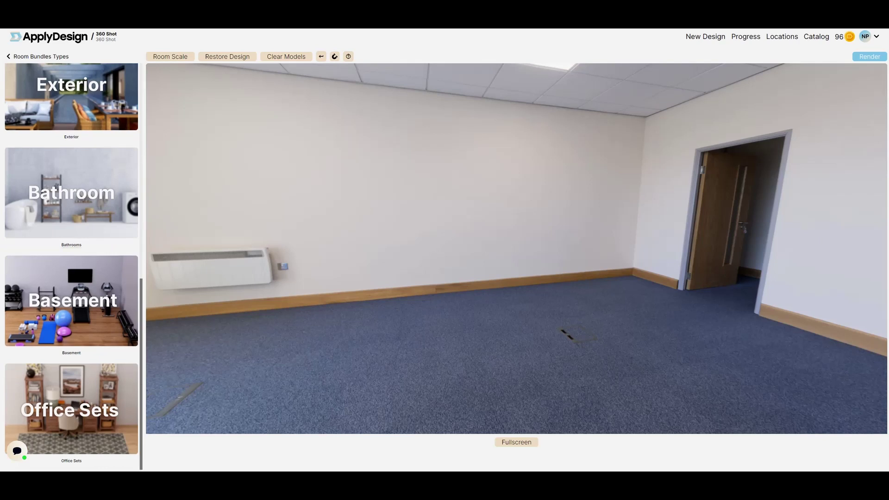
{"action": "left_click", "coordinate": [71, 403]}
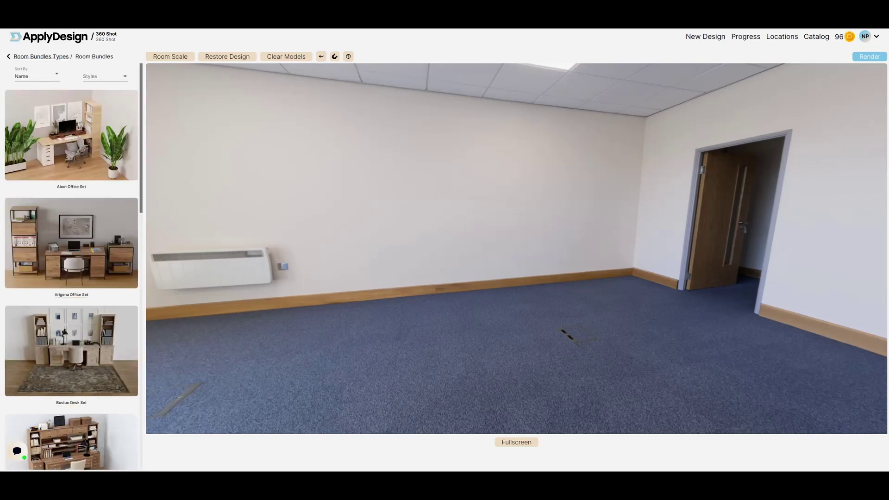
{"action": "scroll", "coordinate": [72, 267], "scroll_direction": "down", "scroll_amount": 10}
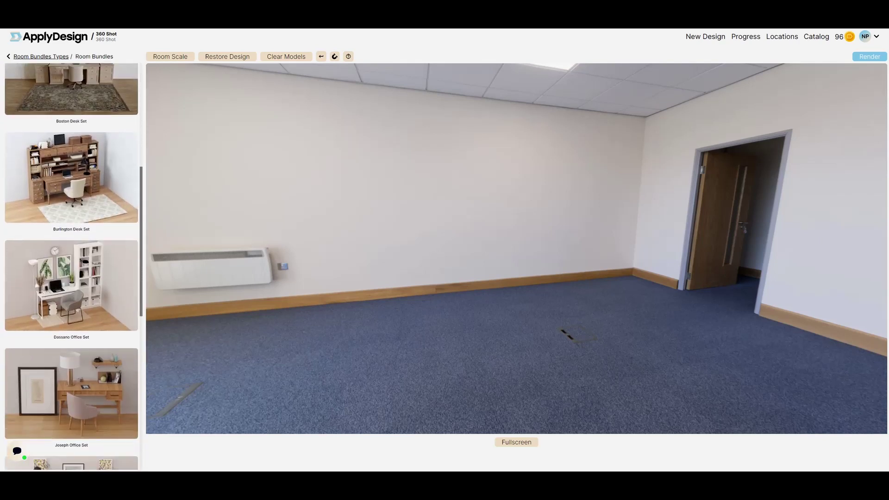
{"action": "scroll", "coordinate": [71, 267], "scroll_direction": "down", "scroll_amount": 6}
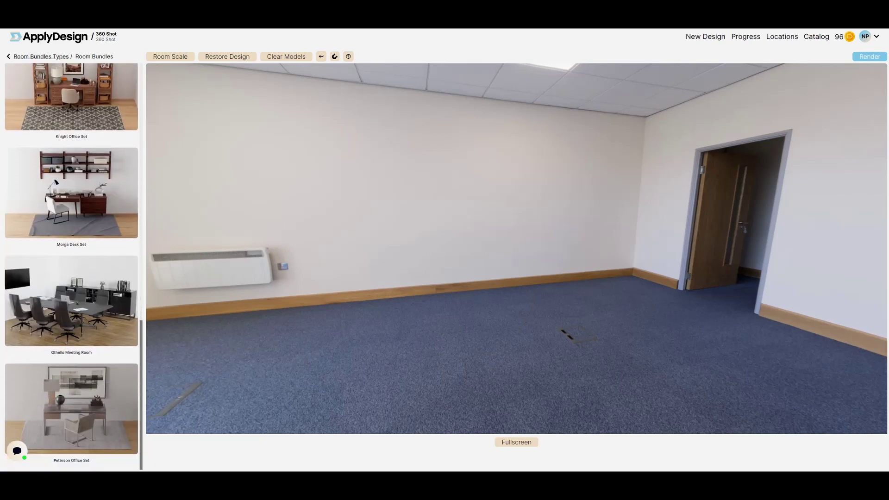
{"action": "left_click", "coordinate": [71, 301]}
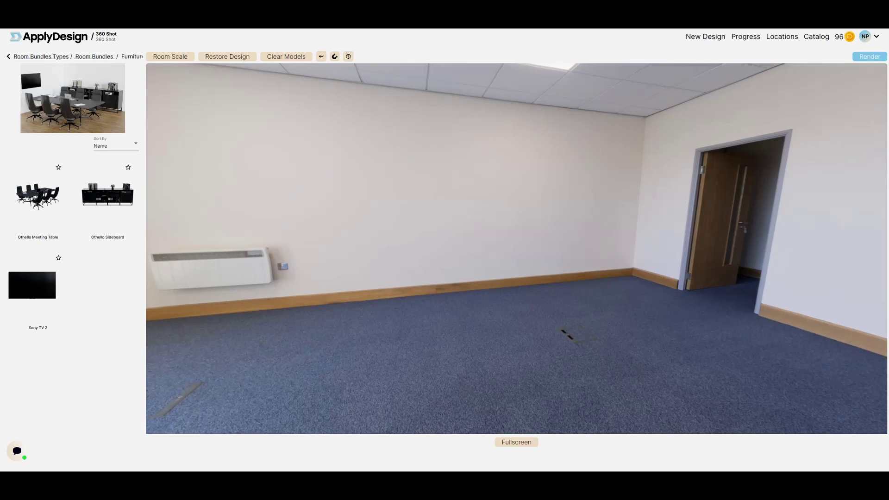
Step: Add the Othello Meeting Table to the floor in front of the glass partition
{"action": "left_click_drag", "start_coordinate": [741, 250], "coordinate": [445, 243]}
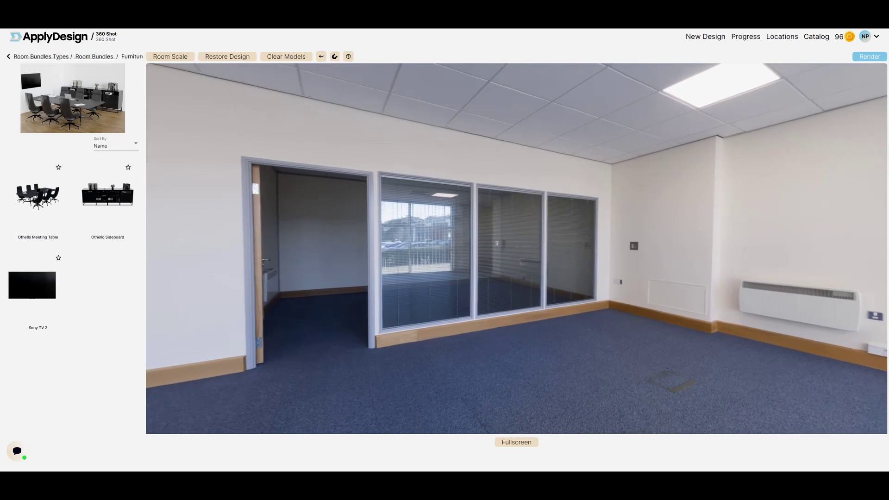
{"action": "left_click", "coordinate": [37, 197]}
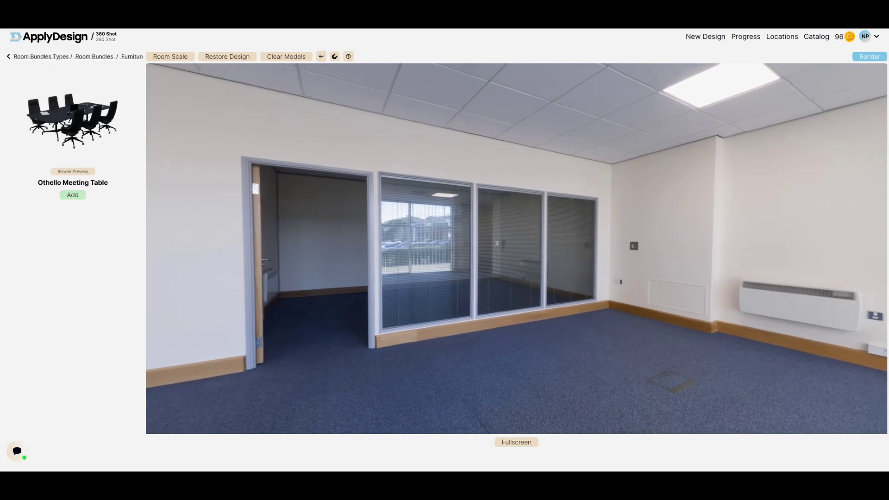
{"action": "left_click", "coordinate": [72, 194]}
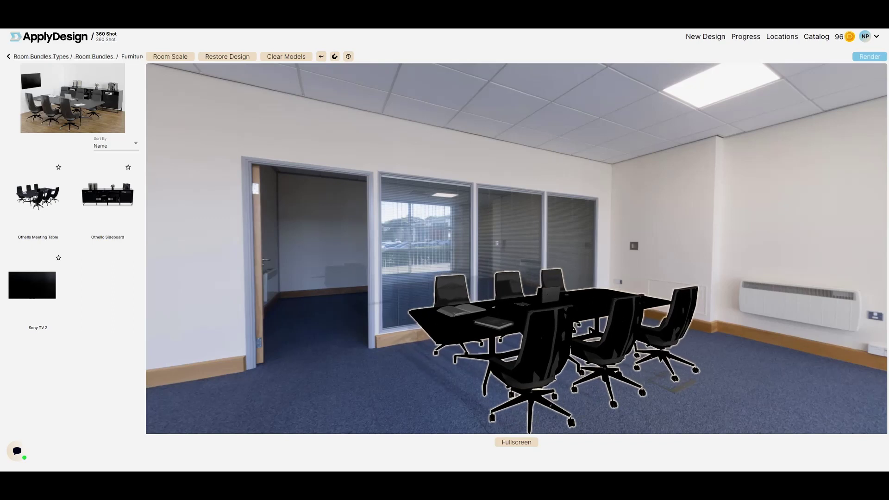
Step: Fine-tune the Othello Meeting Table's size, enlarging it and trimming it back slightly, and deselect it
{"action": "left_click", "coordinate": [560, 315]}
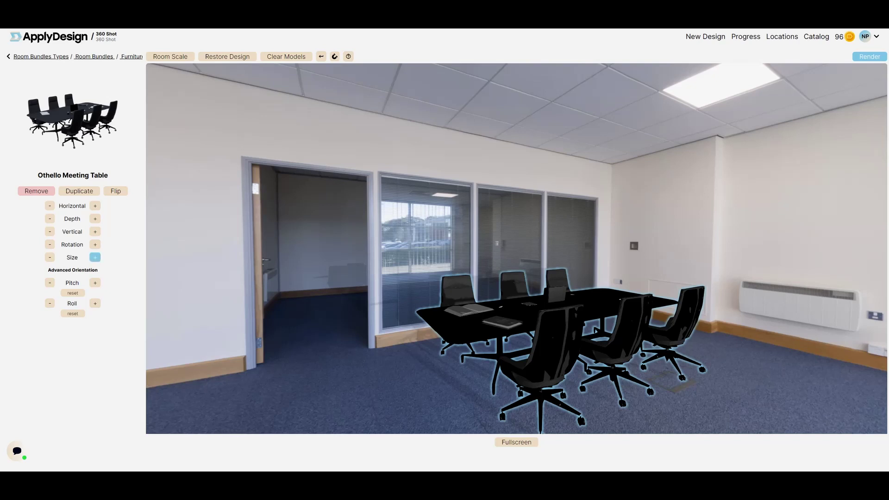
{"action": "left_click", "coordinate": [95, 257]}
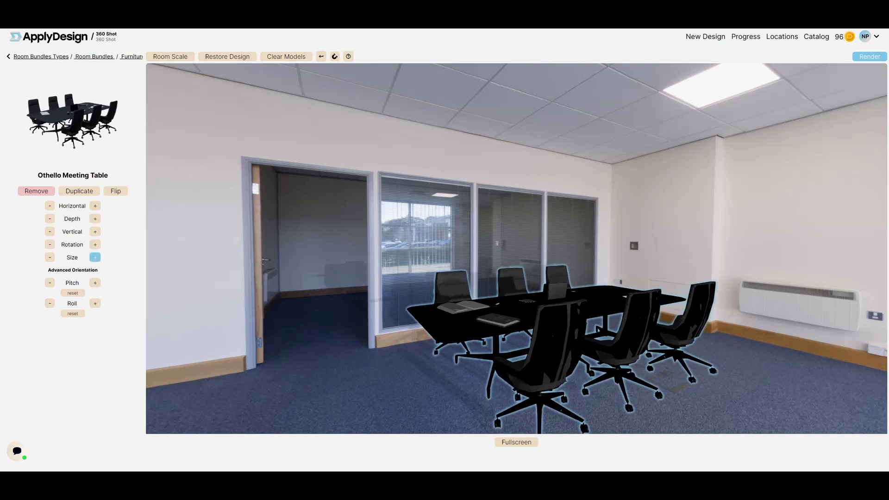
{"action": "left_click", "coordinate": [95, 258]}
{"action": "left_click", "coordinate": [50, 257]}
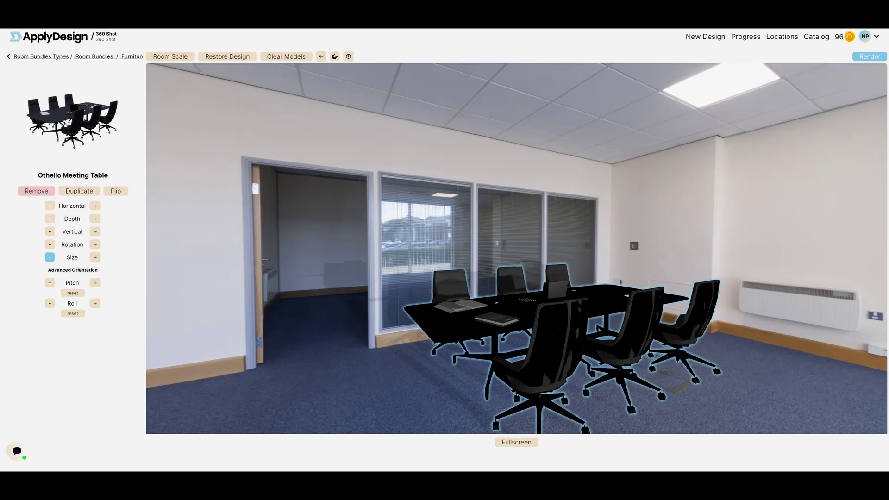
{"action": "left_click", "coordinate": [50, 258]}
{"action": "left_click", "coordinate": [417, 385]}
Step: Add the Othello Sideboard along the wall between the heater and the open wooden door
{"action": "left_click_drag", "start_coordinate": [417, 384], "coordinate": [470, 390]}
{"action": "left_click_drag", "start_coordinate": [244, 250], "coordinate": [806, 255]}
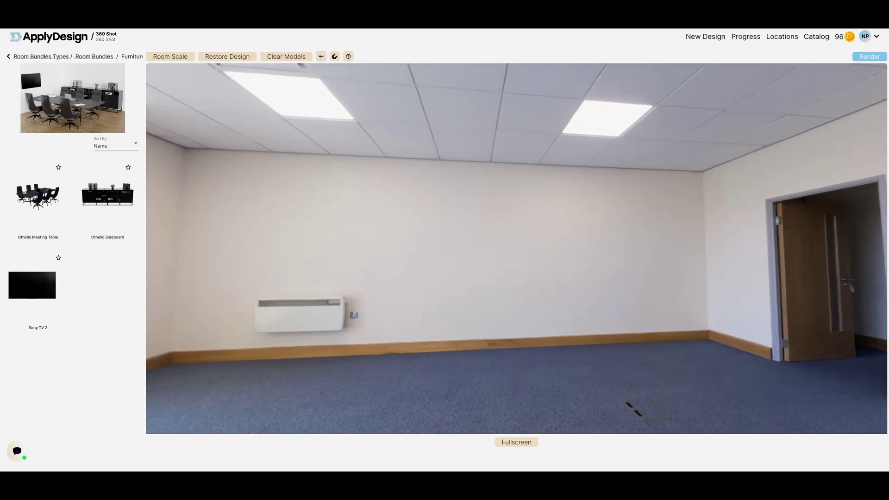
{"action": "left_click", "coordinate": [107, 194]}
{"action": "left_click", "coordinate": [72, 194]}
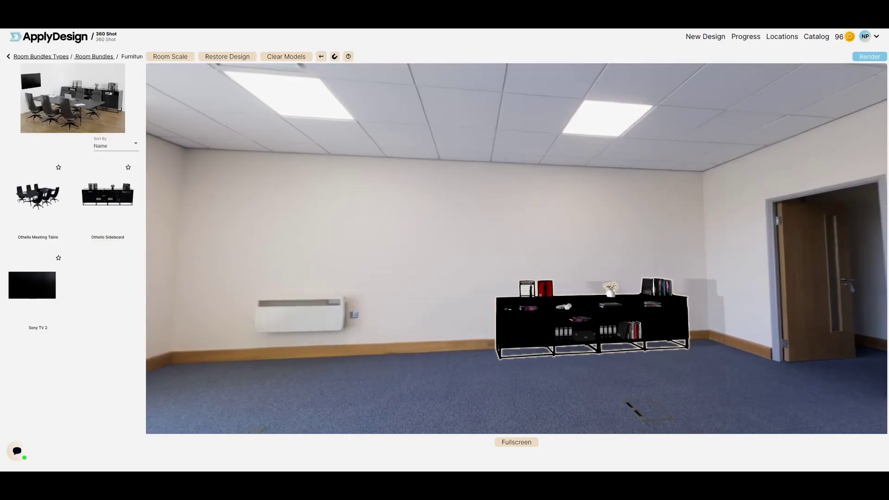
Step: Enlarge the Othello Sideboard and shift it along the wall between the heater and the open wooden door
{"action": "left_click_drag", "start_coordinate": [592, 324], "coordinate": [589, 324]}
{"action": "left_click", "coordinate": [94, 257]}
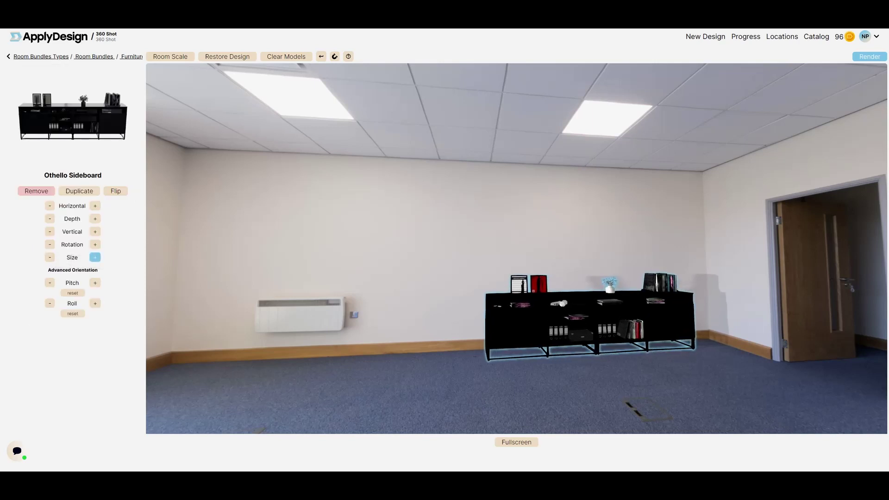
{"action": "left_click", "coordinate": [50, 258]}
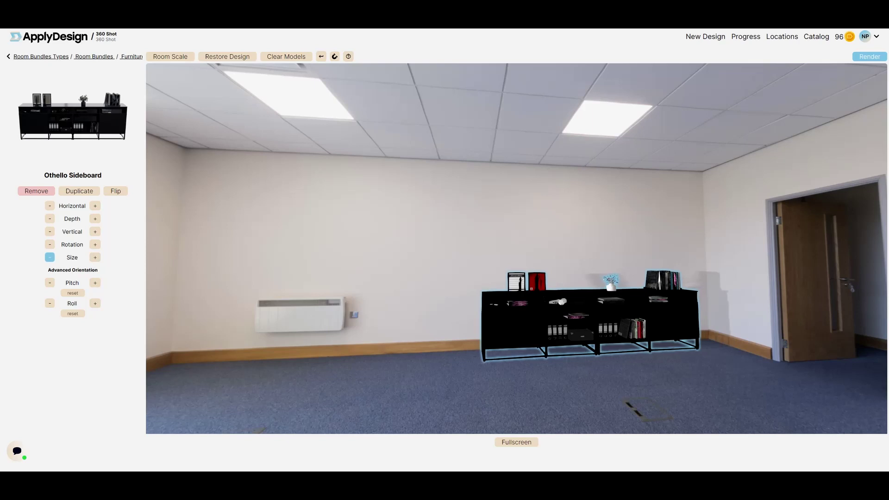
{"action": "left_click_drag", "start_coordinate": [517, 249], "coordinate": [524, 251]}
{"action": "left_click", "coordinate": [597, 325]}
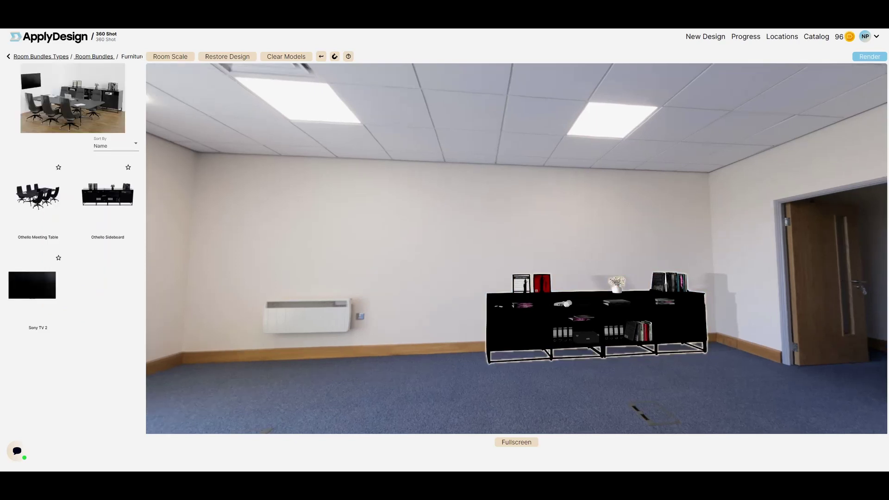
{"action": "left_click", "coordinate": [94, 257]}
{"action": "left_click", "coordinate": [95, 258]}
{"action": "left_click_drag", "start_coordinate": [417, 232], "coordinate": [437, 229]}
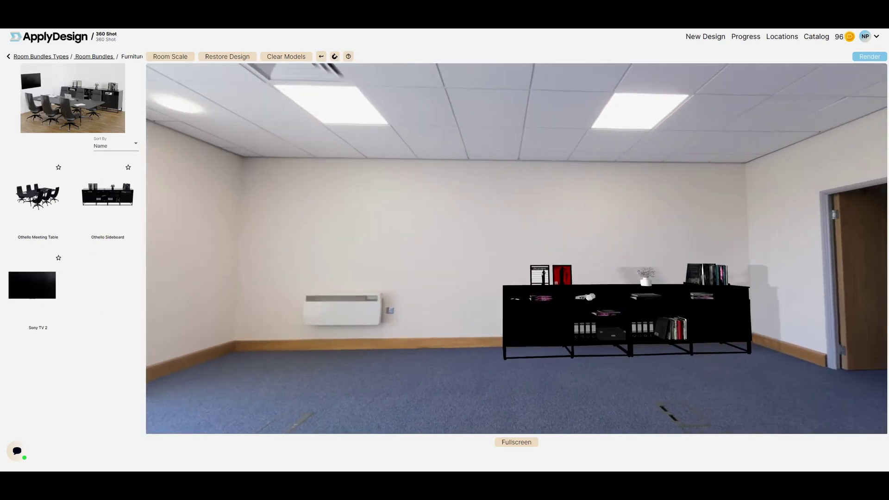
{"action": "mouse_move", "coordinate": [614, 310]}
{"action": "left_mouse_down"}
{"action": "mouse_move", "coordinate": [590, 310]}
{"action": "mouse_move", "coordinate": [597, 311]}
{"action": "left_mouse_up"}
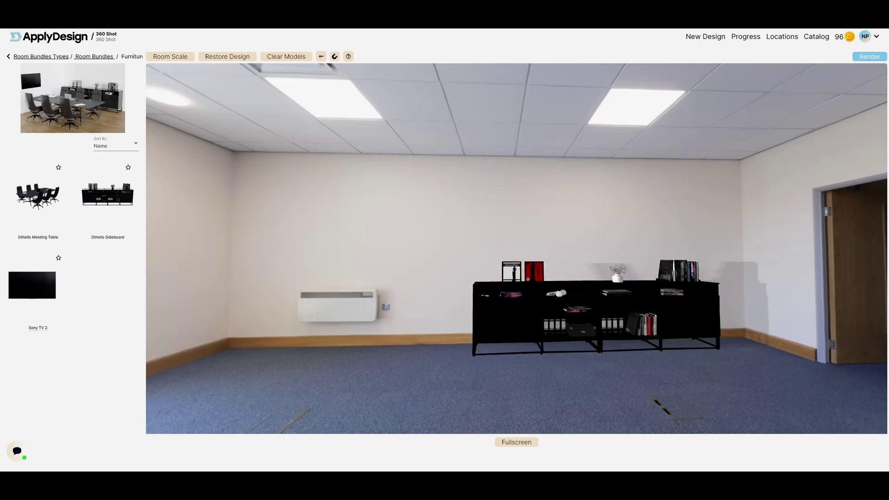
Step: Add the Sony TV 2 to the wall above the heater and enlarge it to about twice its size
{"action": "left_click", "coordinate": [32, 286]}
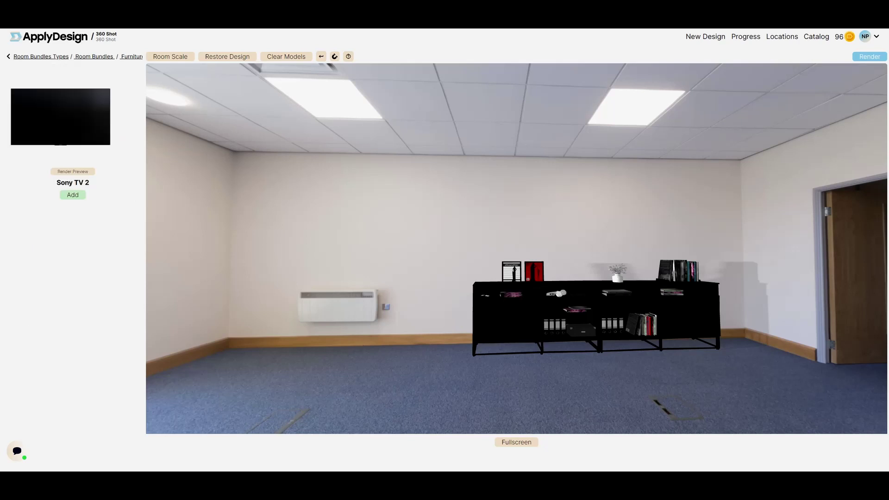
{"action": "left_click", "coordinate": [73, 194]}
{"action": "left_click_drag", "start_coordinate": [408, 245], "coordinate": [352, 231]}
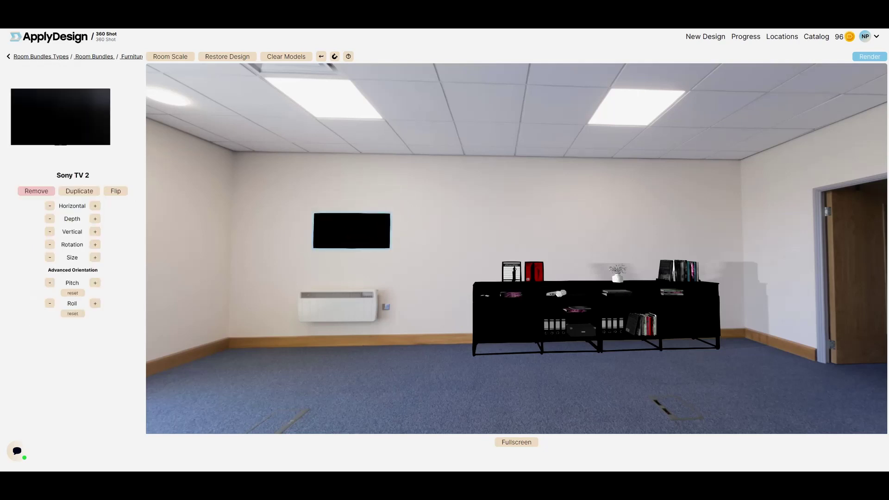
{"action": "left_click", "coordinate": [95, 257]}
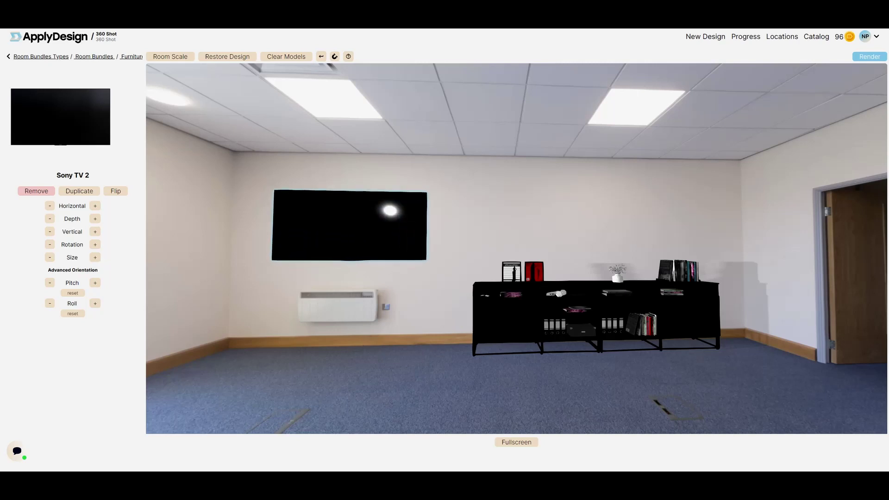
{"action": "left_click_drag", "start_coordinate": [517, 218], "coordinate": [506, 209]}
Step: Leave the room bundles and open the sofas category of the individual furniture, facing the room's window side
{"action": "left_click_drag", "start_coordinate": [324, 278], "coordinate": [436, 286]}
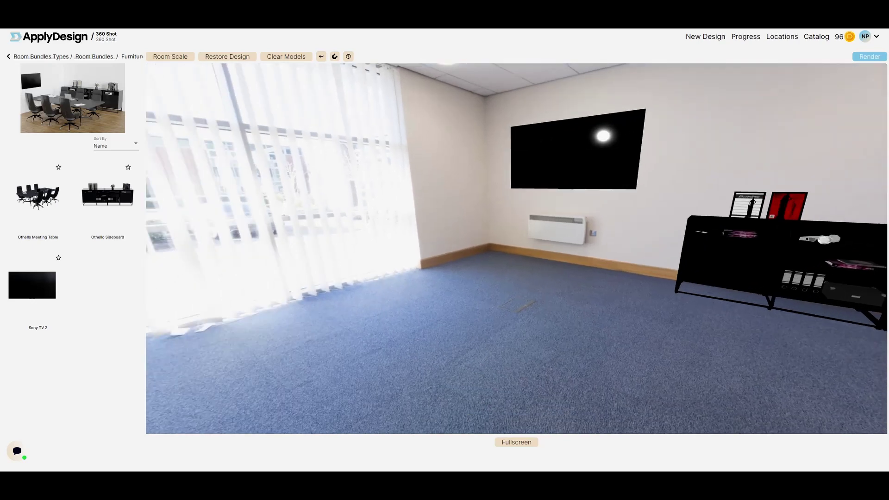
{"action": "left_click", "coordinate": [94, 57]}
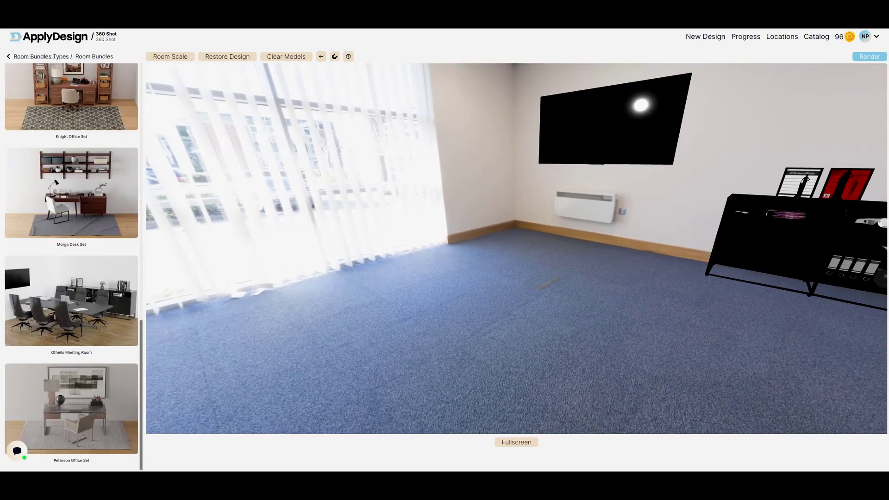
{"action": "left_click", "coordinate": [40, 56]}
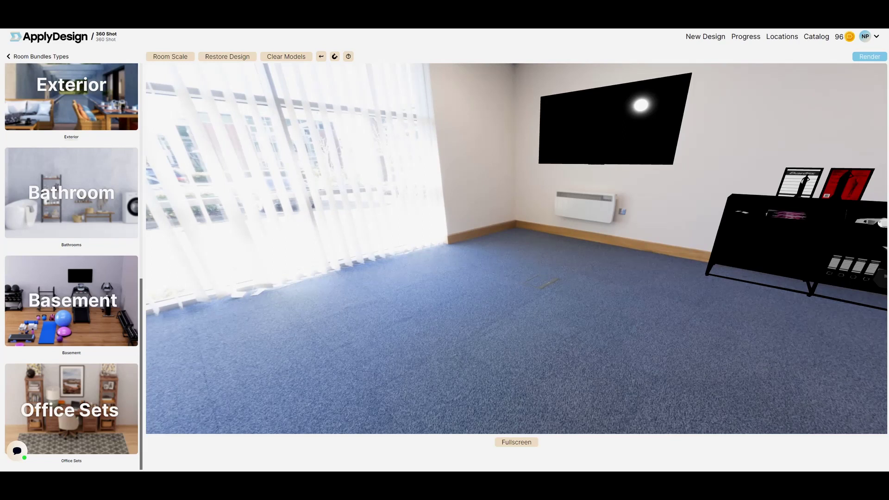
{"action": "left_click", "coordinate": [9, 56]}
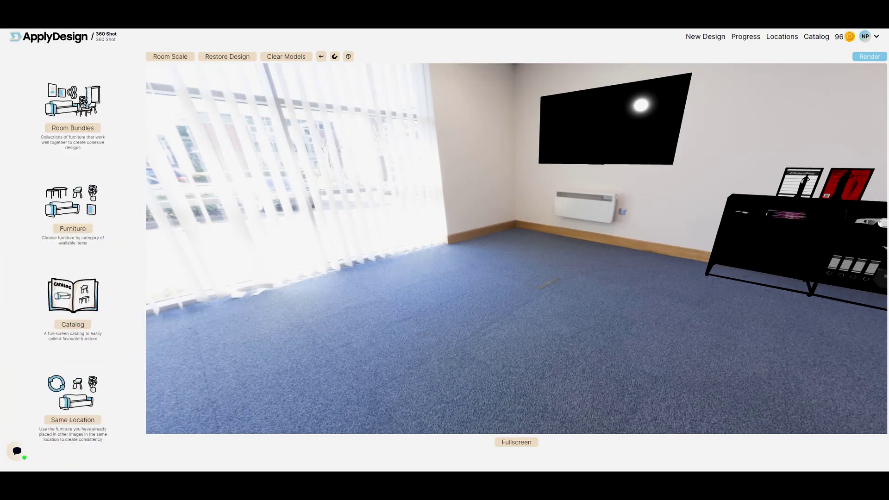
{"action": "left_click", "coordinate": [72, 228]}
{"action": "left_click", "coordinate": [117, 158]}
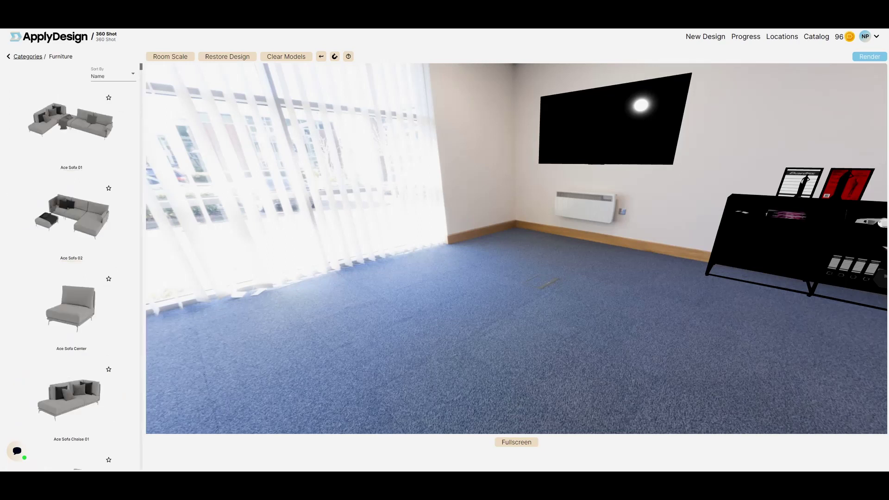
Step: Add the Ace Sofa 01 to the floor along the windows, enlarge it and adjust its position
{"action": "left_click", "coordinate": [72, 122]}
{"action": "left_click", "coordinate": [73, 194]}
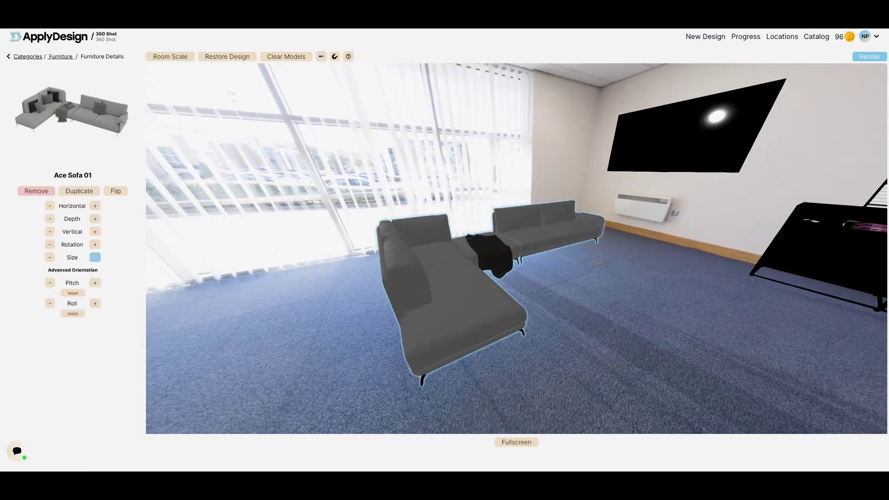
{"action": "left_click", "coordinate": [95, 257]}
{"action": "left_click", "coordinate": [94, 258]}
{"action": "left_click_drag", "start_coordinate": [408, 334], "coordinate": [413, 293]}
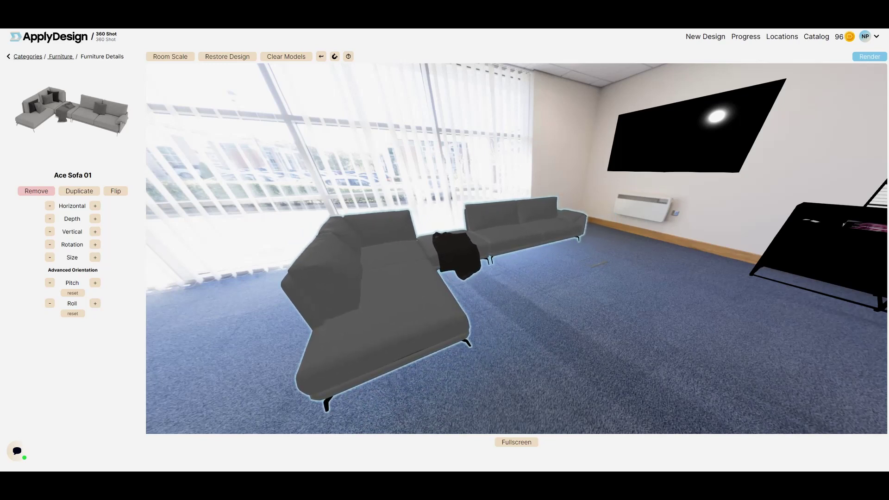
{"action": "key", "text": "Escape"}
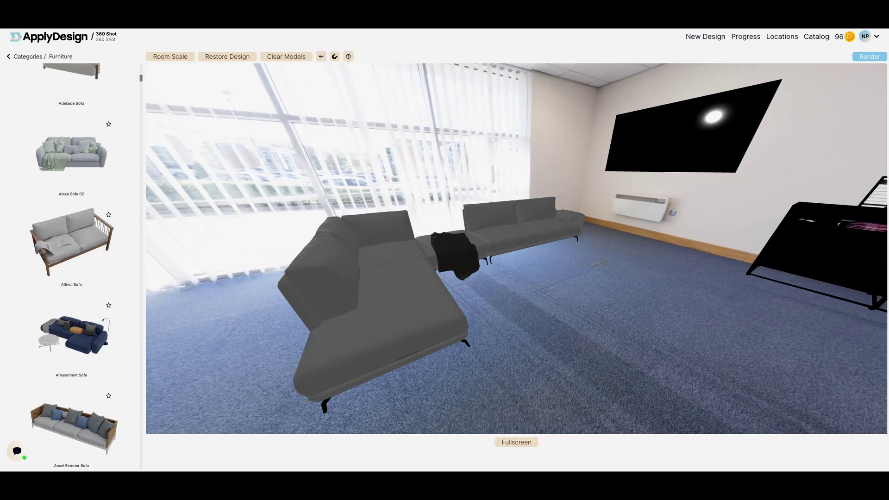
{"action": "left_click_drag", "start_coordinate": [602, 260], "coordinate": [419, 301]}
{"action": "left_click_drag", "start_coordinate": [288, 325], "coordinate": [417, 289]}
{"action": "left_click_drag", "start_coordinate": [417, 208], "coordinate": [657, 169]}
{"action": "left_click_drag", "start_coordinate": [547, 306], "coordinate": [336, 324]}
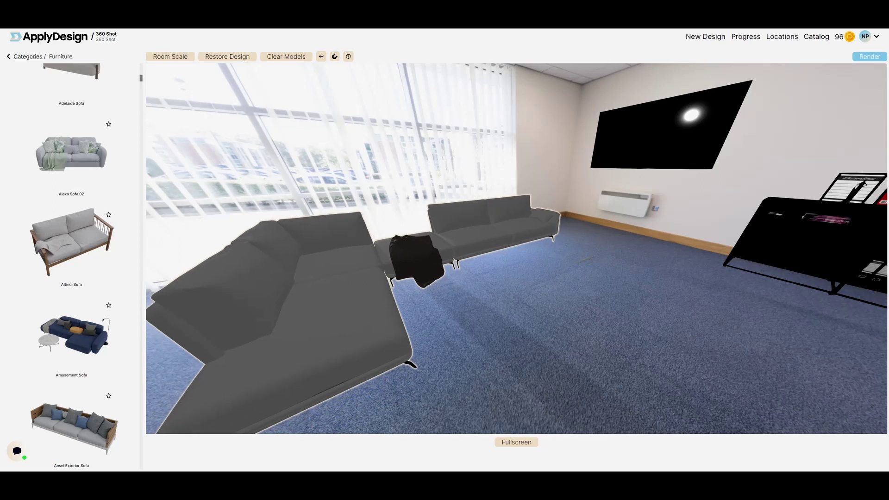
Step: Place the Abon Paintings on the wall above the heater near the exit corridor, enlarge them and raise them slightly
{"action": "left_click_drag", "start_coordinate": [603, 287], "coordinate": [787, 352]}
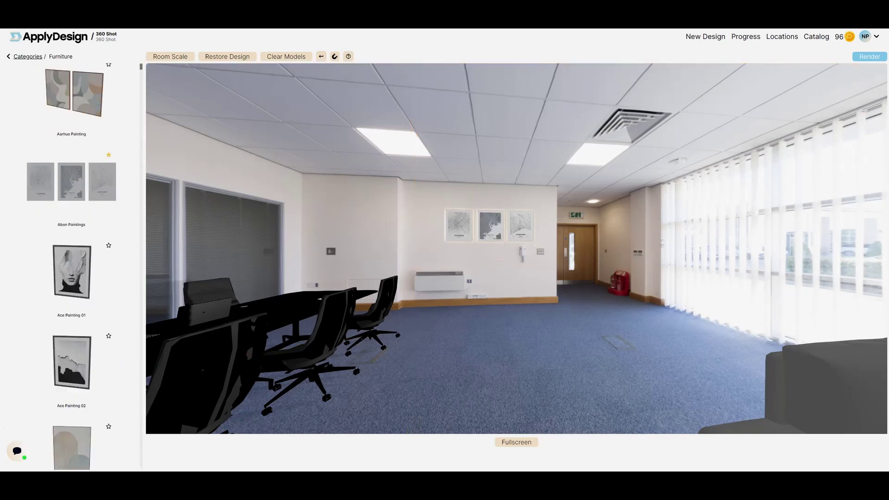
{"action": "left_click", "coordinate": [477, 222]}
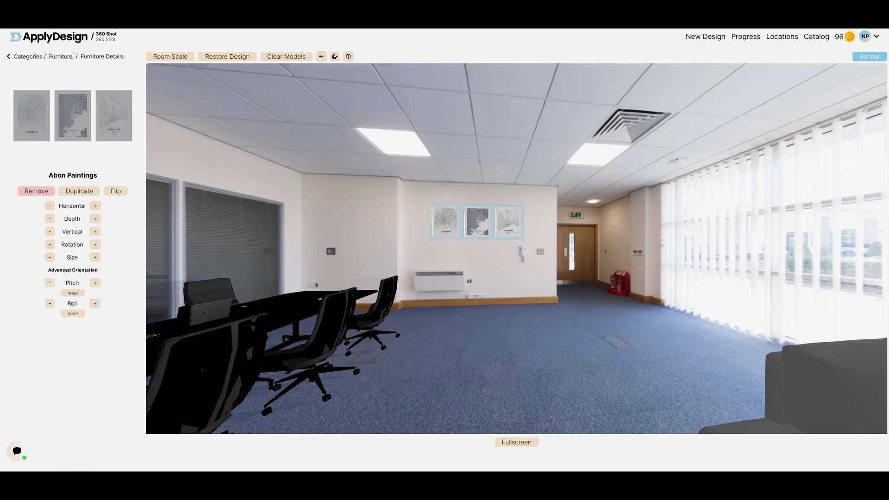
{"action": "left_click", "coordinate": [95, 257]}
{"action": "left_click", "coordinate": [95, 257]}
{"action": "left_click", "coordinate": [95, 257]}
{"action": "left_click", "coordinate": [95, 257]}
{"action": "left_click", "coordinate": [95, 257]}
{"action": "left_click_drag", "start_coordinate": [477, 222], "coordinate": [479, 217]}
{"action": "left_click_drag", "start_coordinate": [479, 259], "coordinate": [479, 256]}
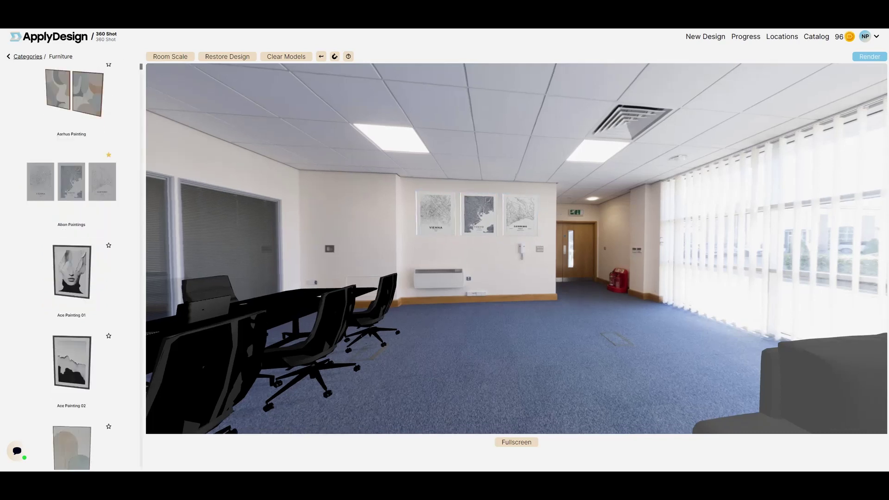
{"action": "left_click", "coordinate": [227, 56]}
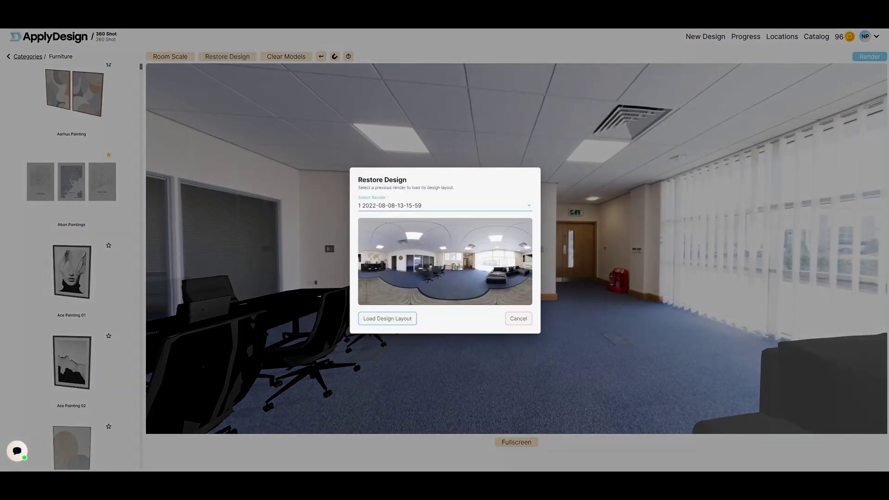
{"action": "left_click", "coordinate": [387, 319]}
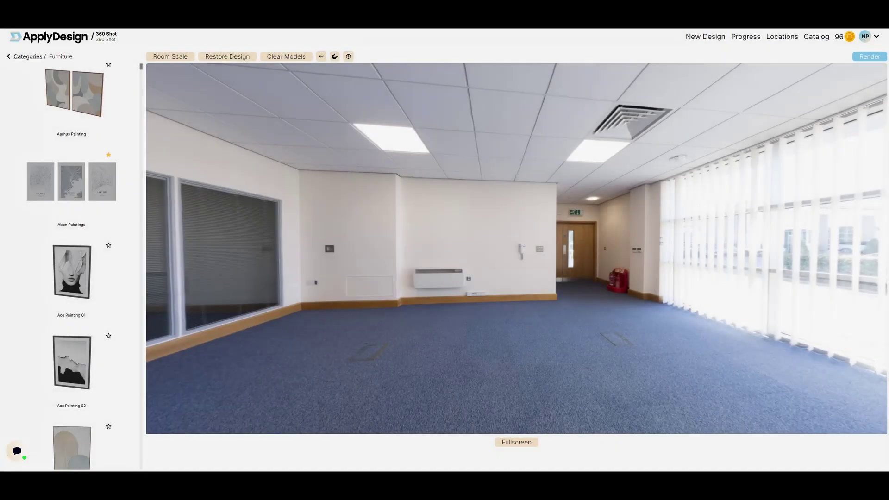
{"action": "mouse_move", "coordinate": [330, 249]}
{"action": "left_mouse_down"}
{"action": "mouse_move", "coordinate": [445, 222]}
{"action": "mouse_move", "coordinate": [745, 200]}
{"action": "left_mouse_up"}
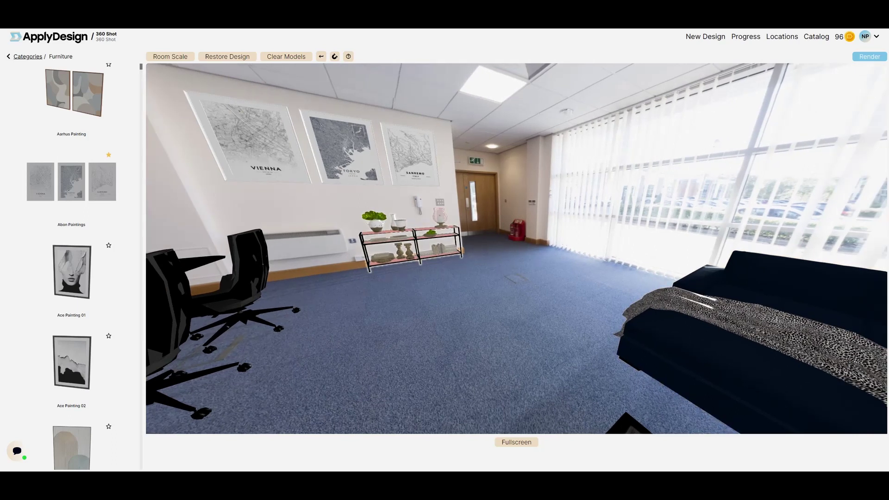
{"action": "left_click_drag", "start_coordinate": [517, 249], "coordinate": [343, 280]}
{"action": "left_click_drag", "start_coordinate": [603, 297], "coordinate": [370, 148]}
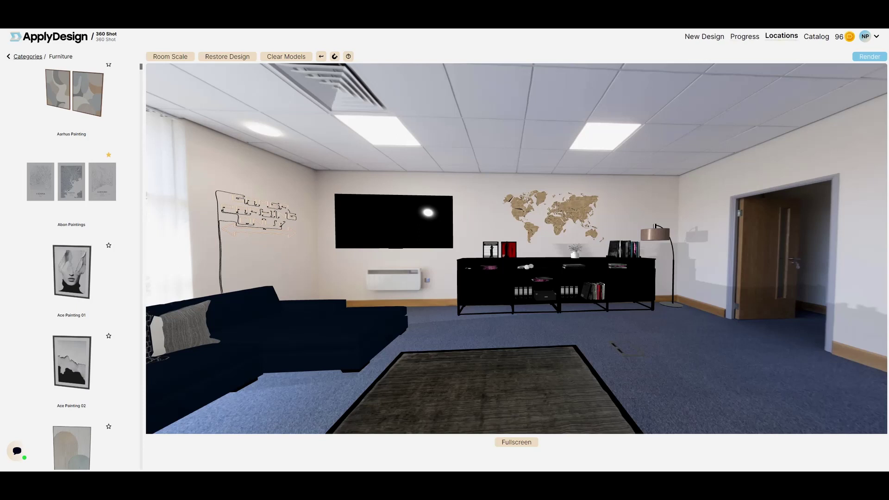
Step: Open the 360 Shot location and view its finished render in full size
{"action": "left_click", "coordinate": [781, 36]}
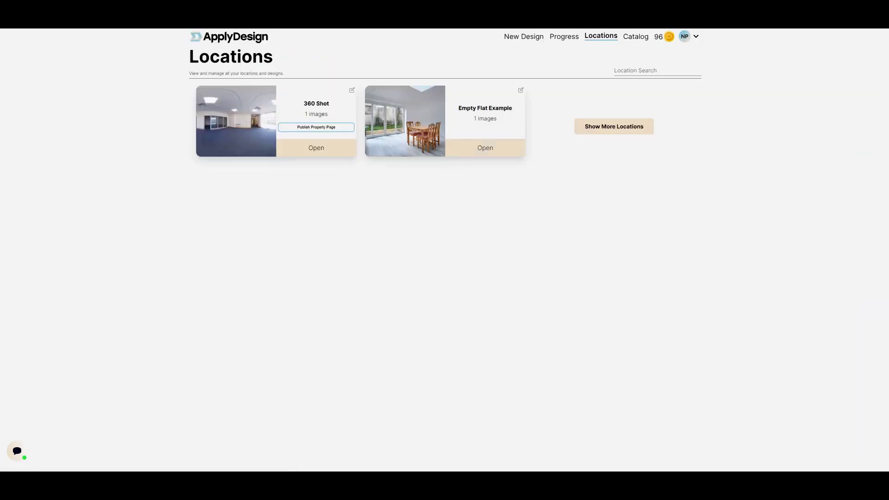
{"action": "left_click", "coordinate": [317, 148]}
{"action": "left_click", "coordinate": [273, 170]}
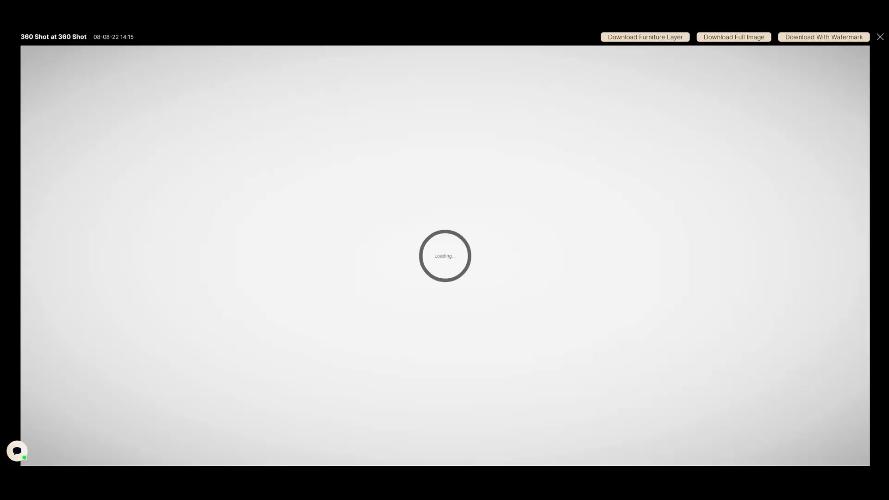